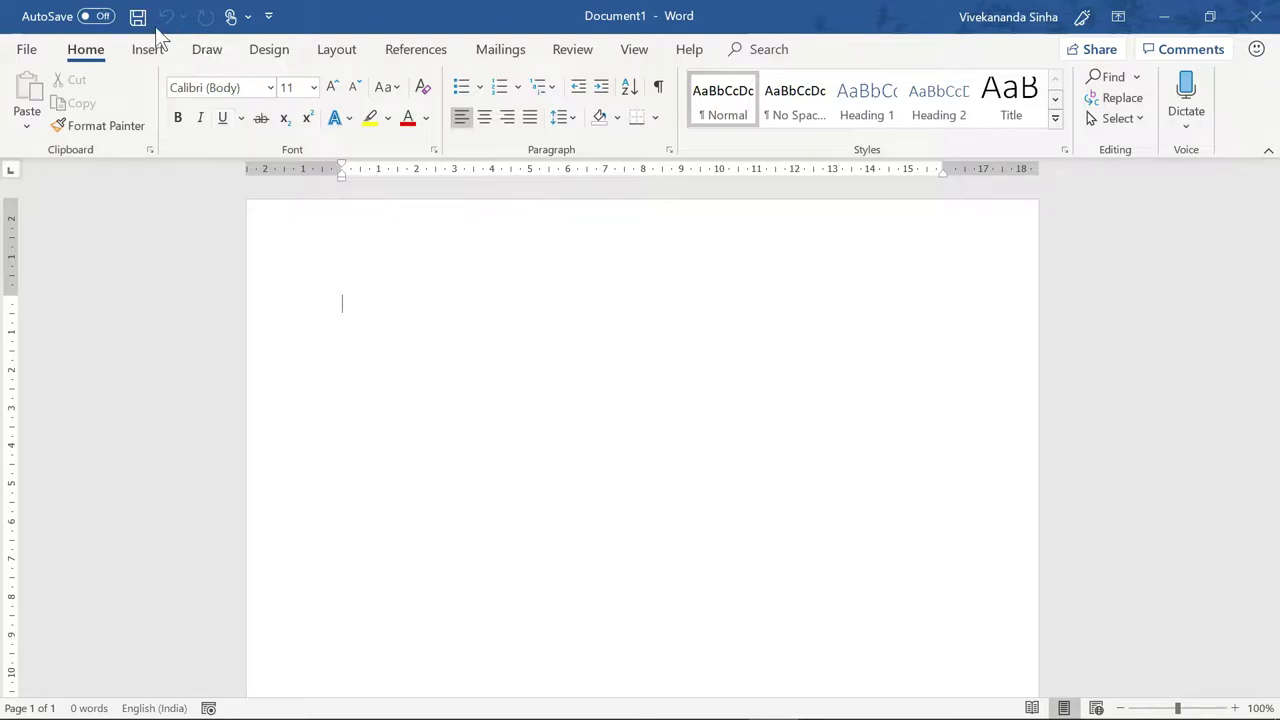
Install the 'Pexels - Free Stock Photos' add-in from a 'pexels' store search, accepting its terms.
{"action": "left_click", "coordinate": [140, 53]}
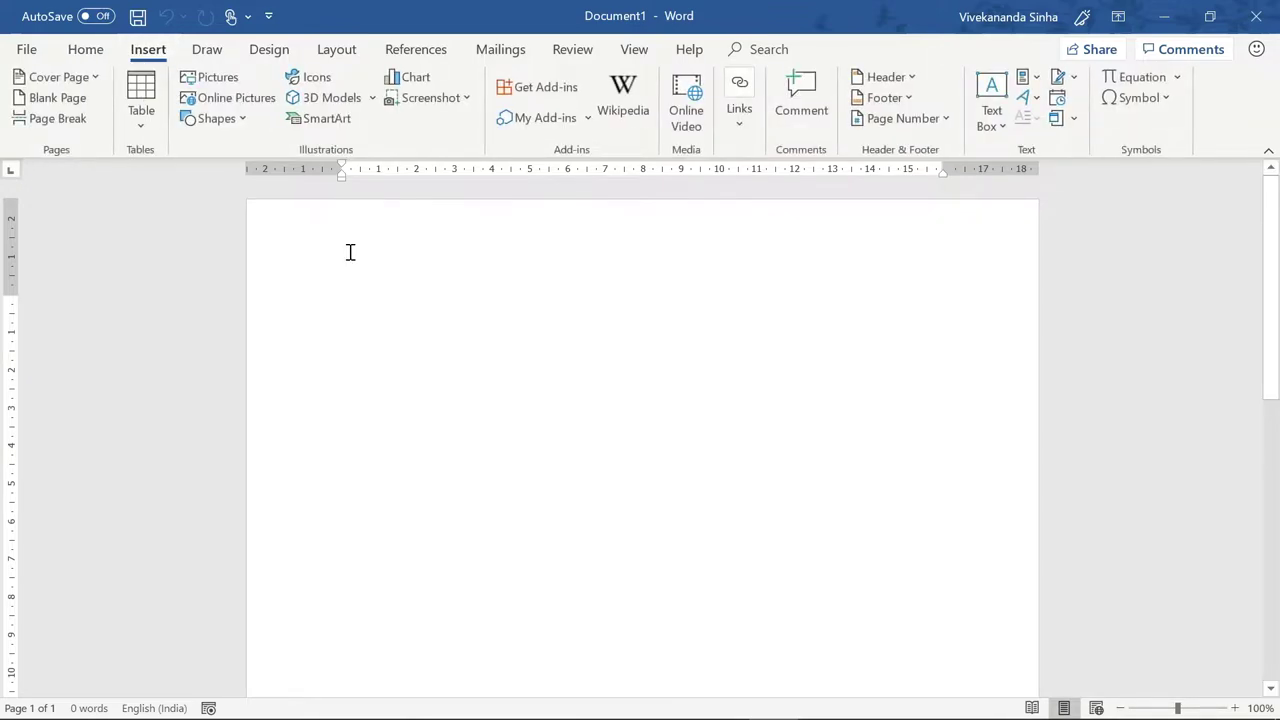
{"action": "left_click", "coordinate": [546, 89]}
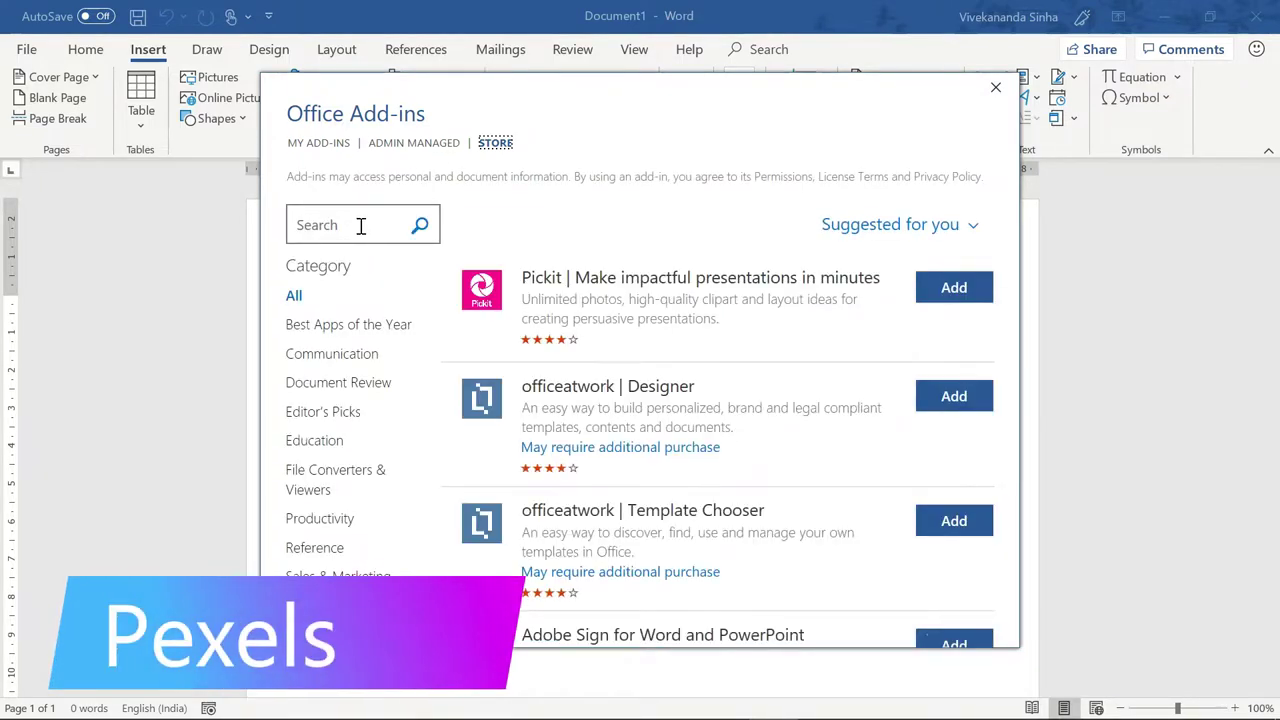
{"action": "left_click", "coordinate": [361, 225]}
{"action": "type", "text": "pexels"}
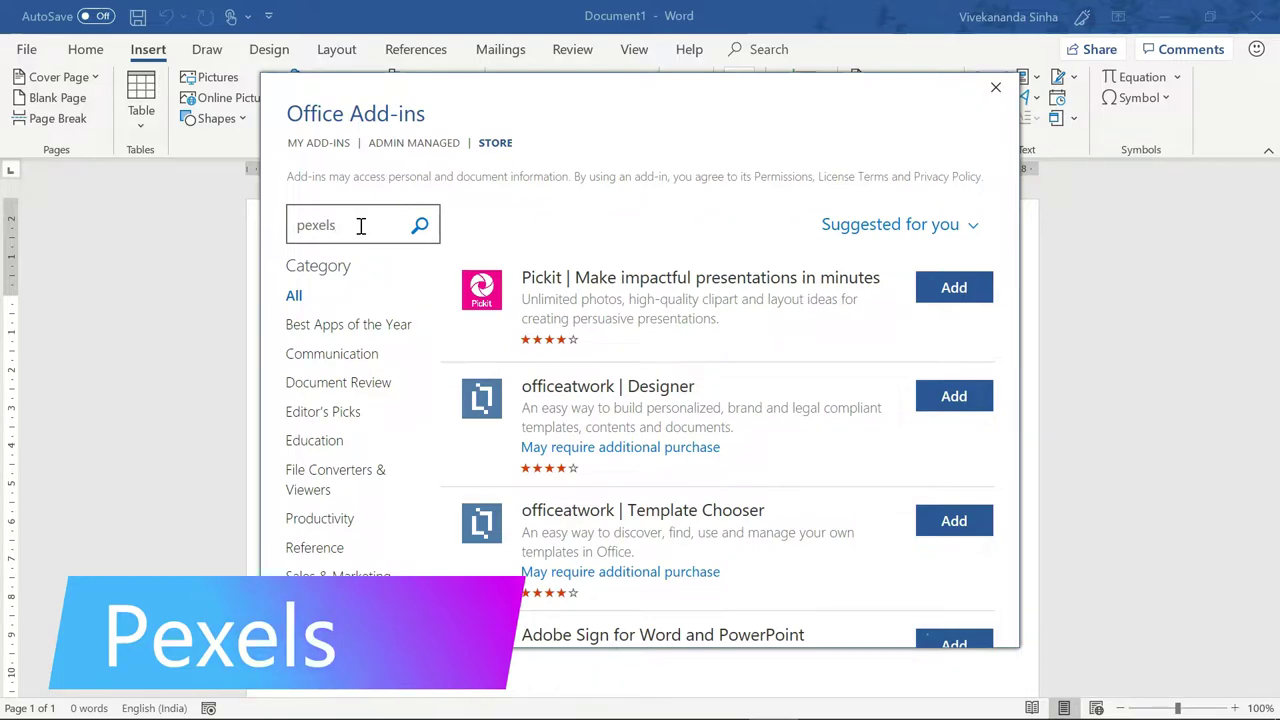
{"action": "key", "text": "Return"}
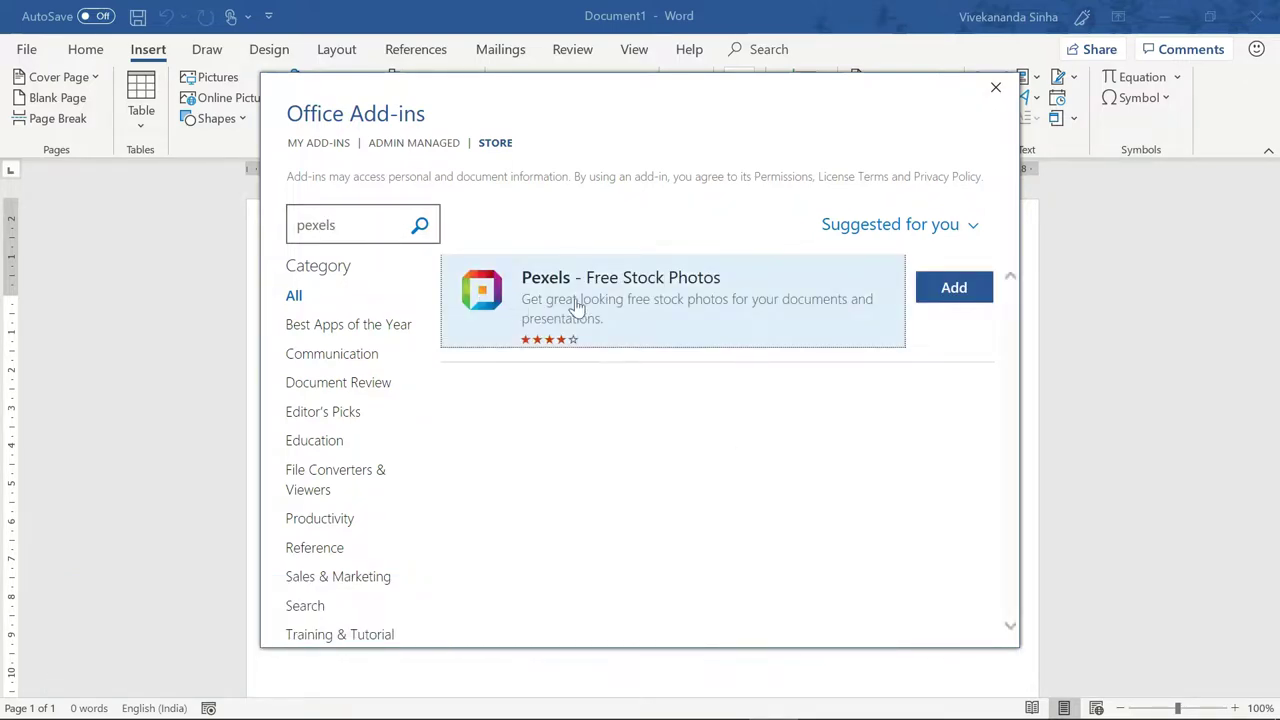
{"action": "left_click", "coordinate": [948, 298]}
{"action": "left_click", "coordinate": [433, 509]}
{"action": "left_click", "coordinate": [816, 514]}
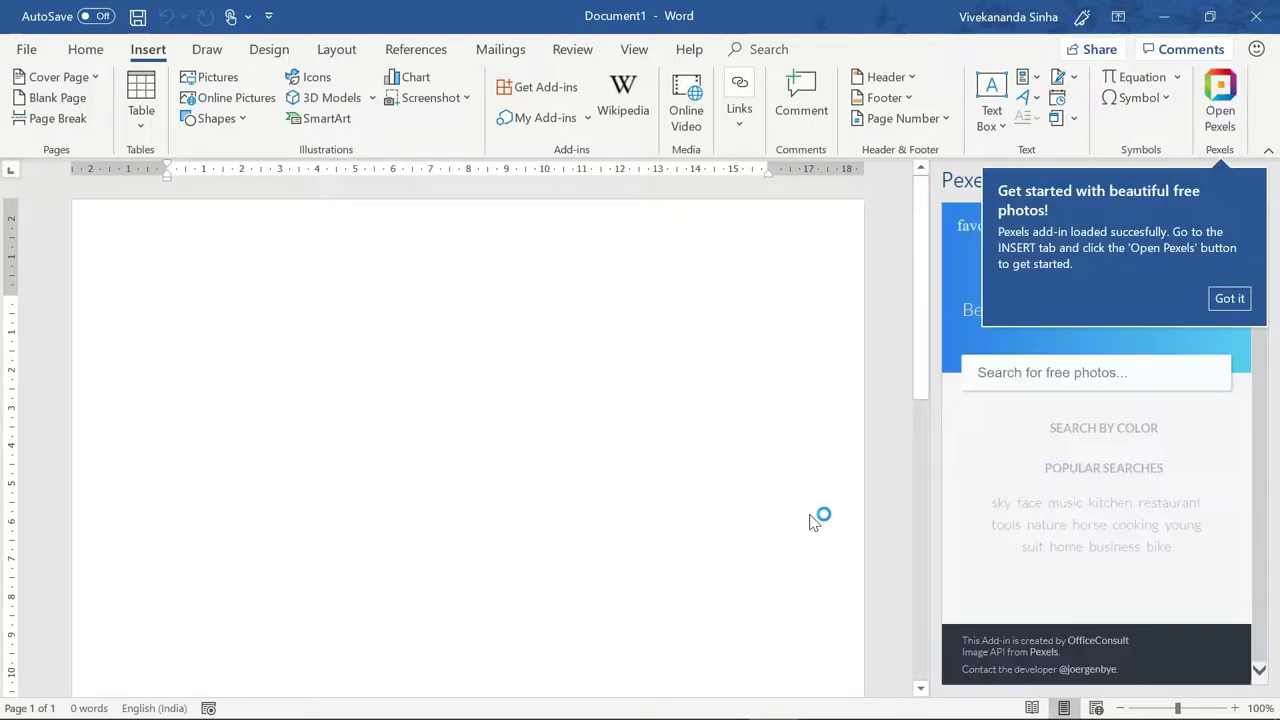
Dismiss the Pexels welcome tip and search Pexels for 'business' photos.
{"action": "left_click", "coordinate": [1224, 303]}
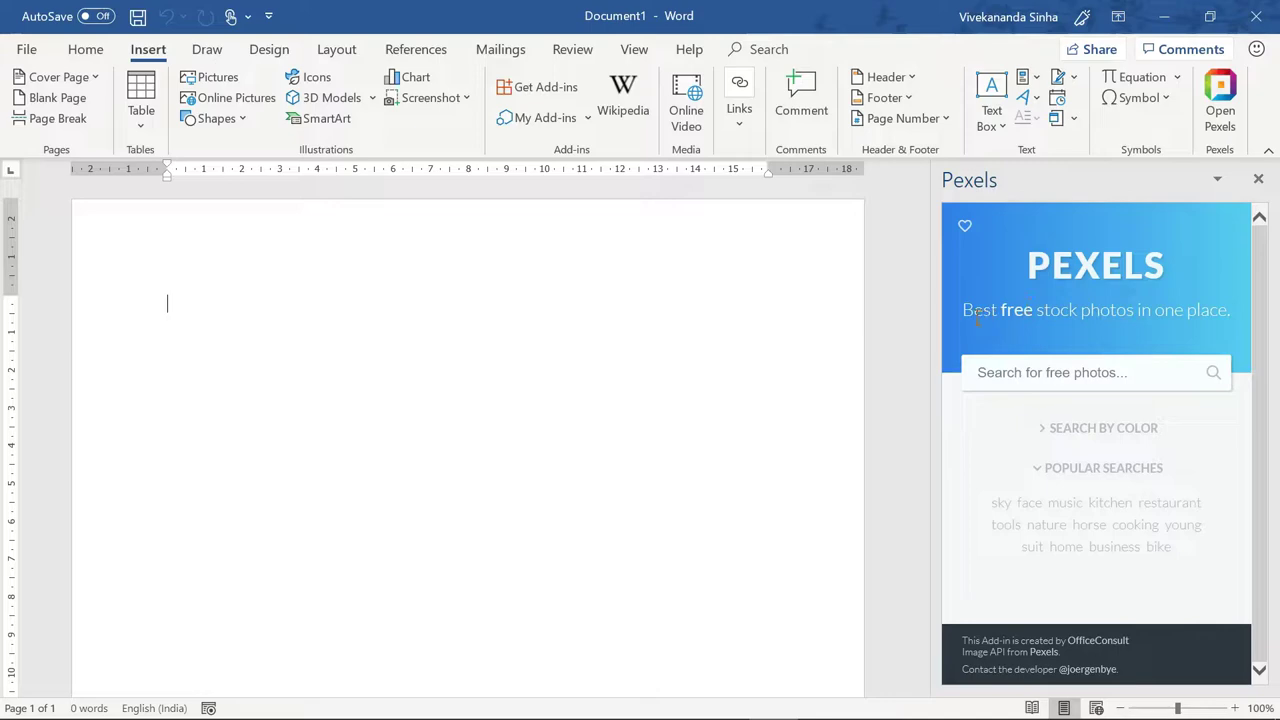
{"action": "left_click", "coordinate": [1075, 372]}
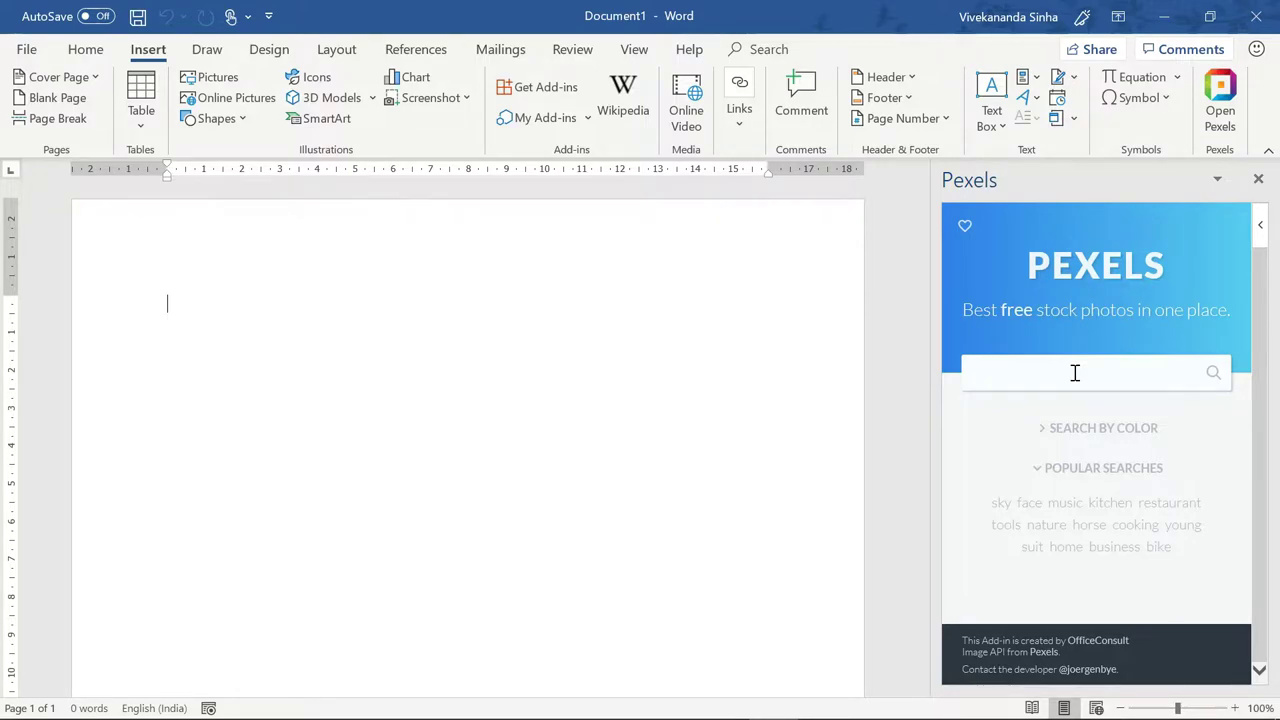
{"action": "type", "text": "business"}
{"action": "key", "text": "Return"}
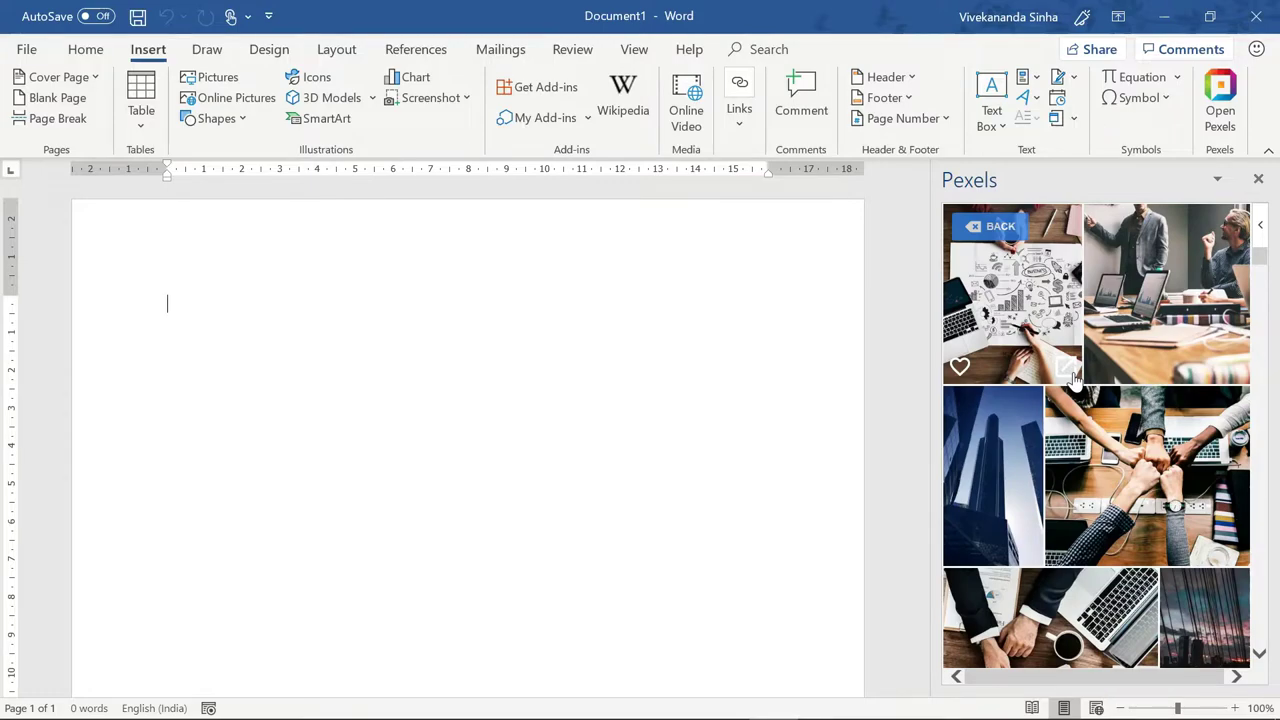
Insert the fist-bump business photo, undo it, and return Pexels to its start page.
{"action": "left_click", "coordinate": [1148, 472]}
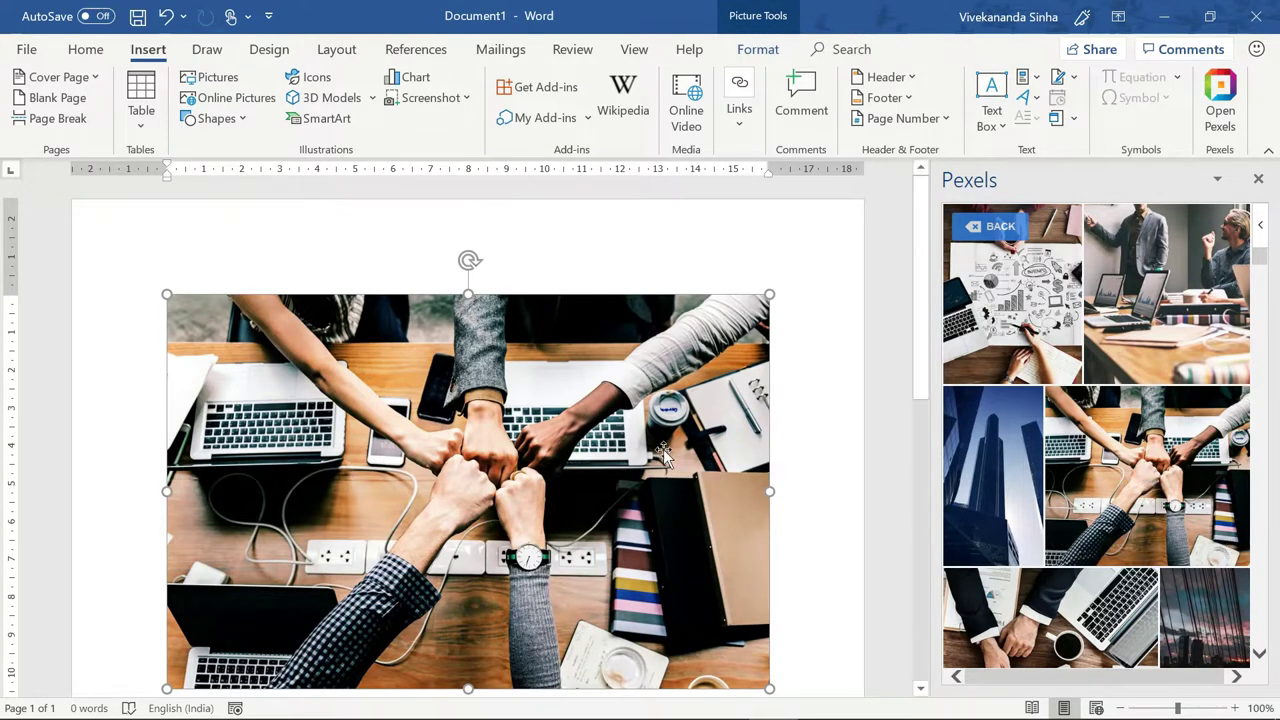
{"action": "key", "text": "ctrl+z"}
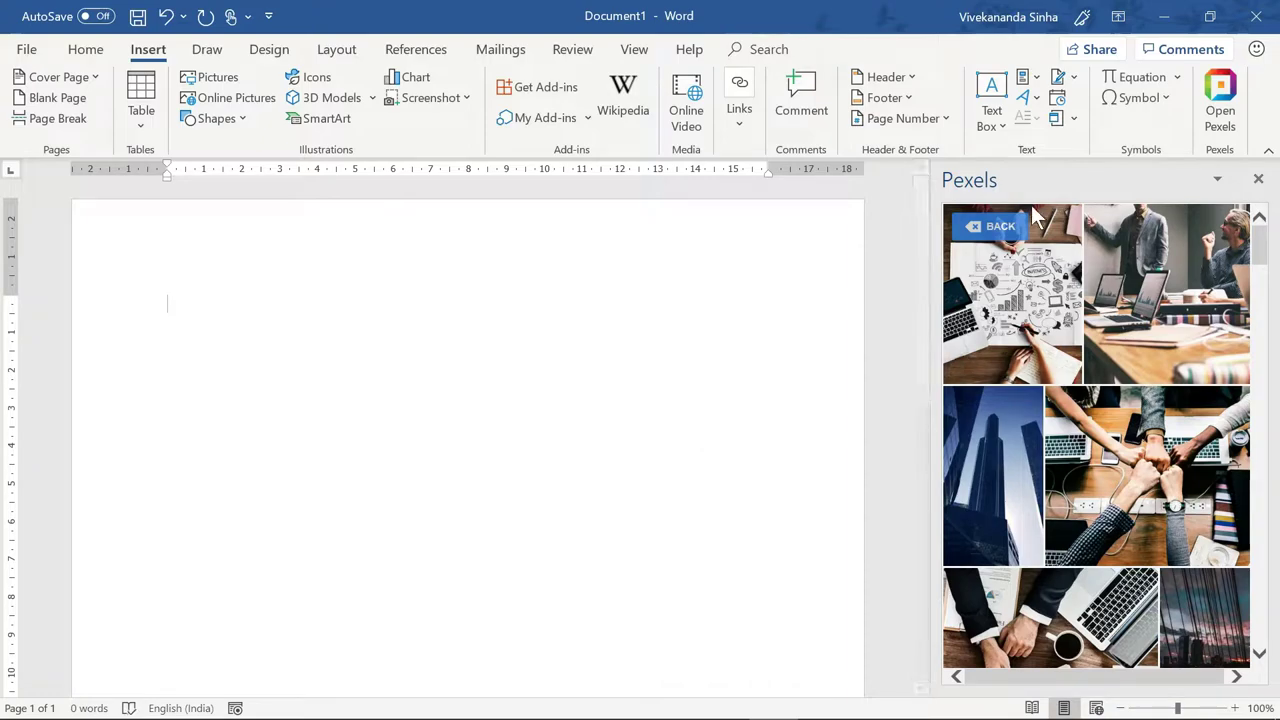
{"action": "left_click", "coordinate": [980, 228]}
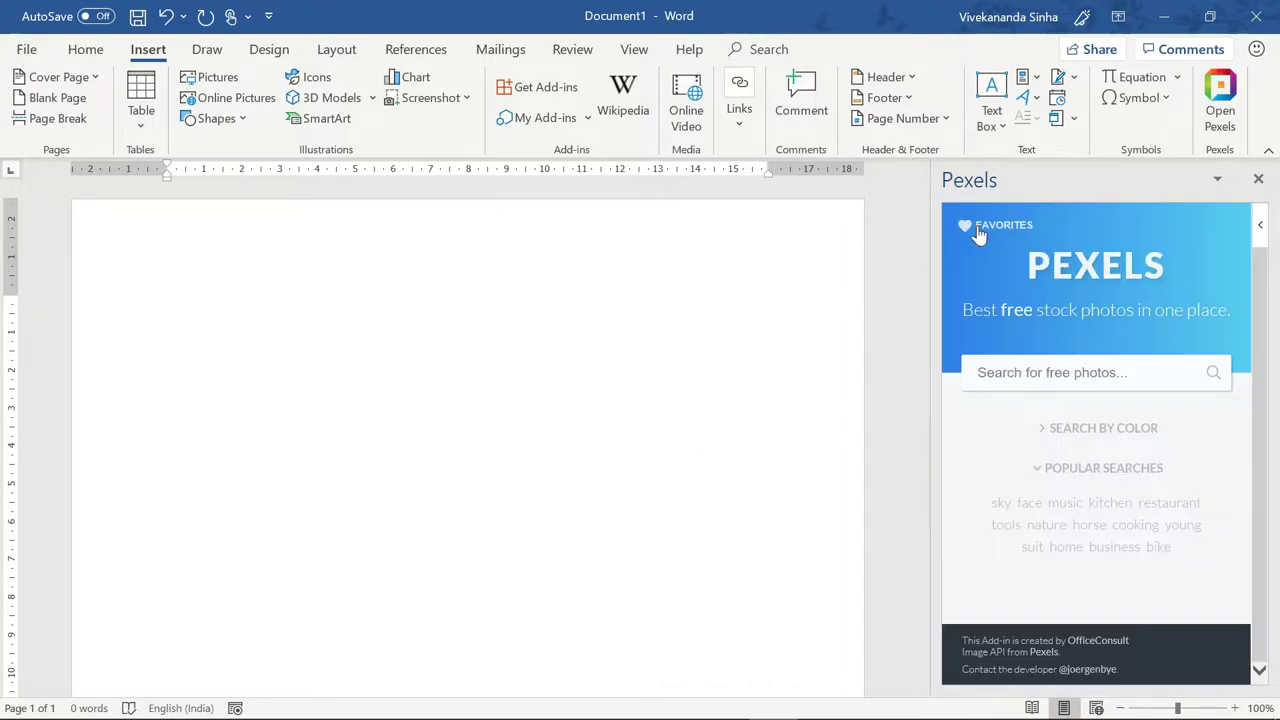
Search Pexels for 'finance' and insert the FINANCE sketch-on-desk photo.
{"action": "left_click", "coordinate": [1013, 371]}
{"action": "type", "text": "finance"}
{"action": "key", "text": "Return"}
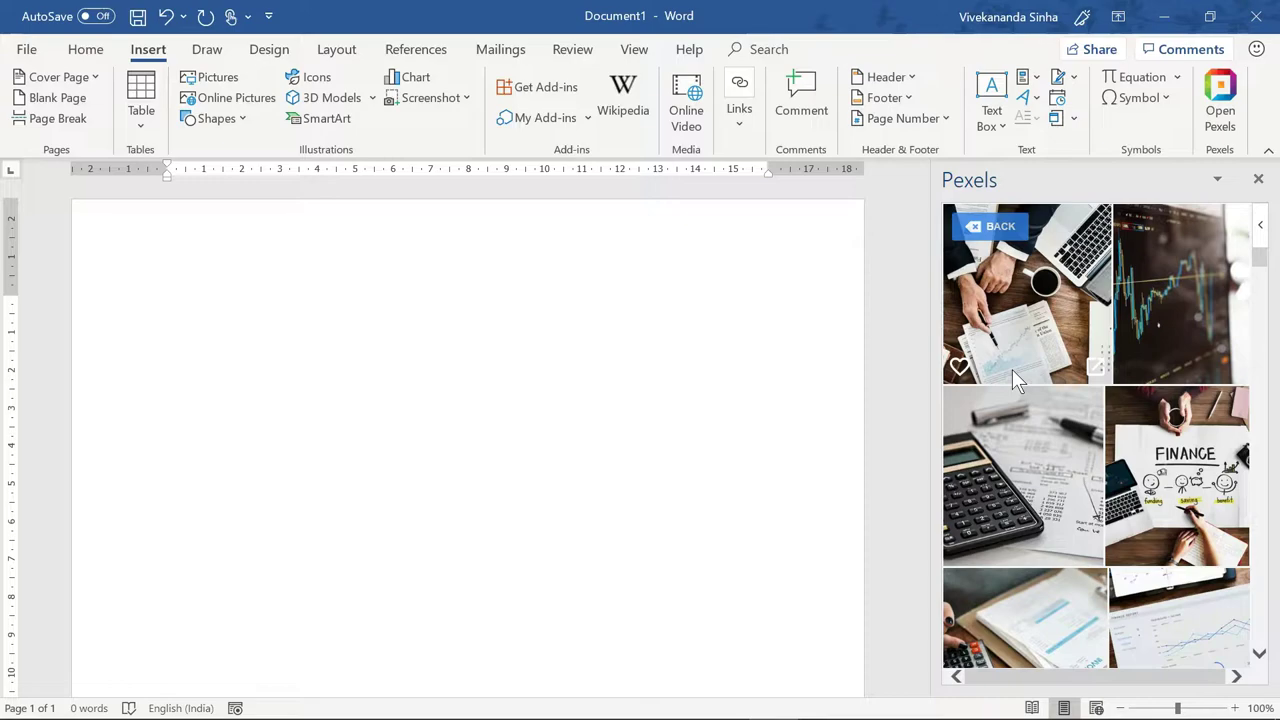
{"action": "mouse_move", "coordinate": [1176, 476]}
{"action": "scroll", "coordinate": [1150, 466], "scroll_direction": "down", "scroll_amount": 3}
{"action": "scroll", "coordinate": [1150, 470], "scroll_direction": "down", "scroll_amount": 3}
{"action": "scroll", "coordinate": [1150, 476], "scroll_direction": "down", "scroll_amount": 3}
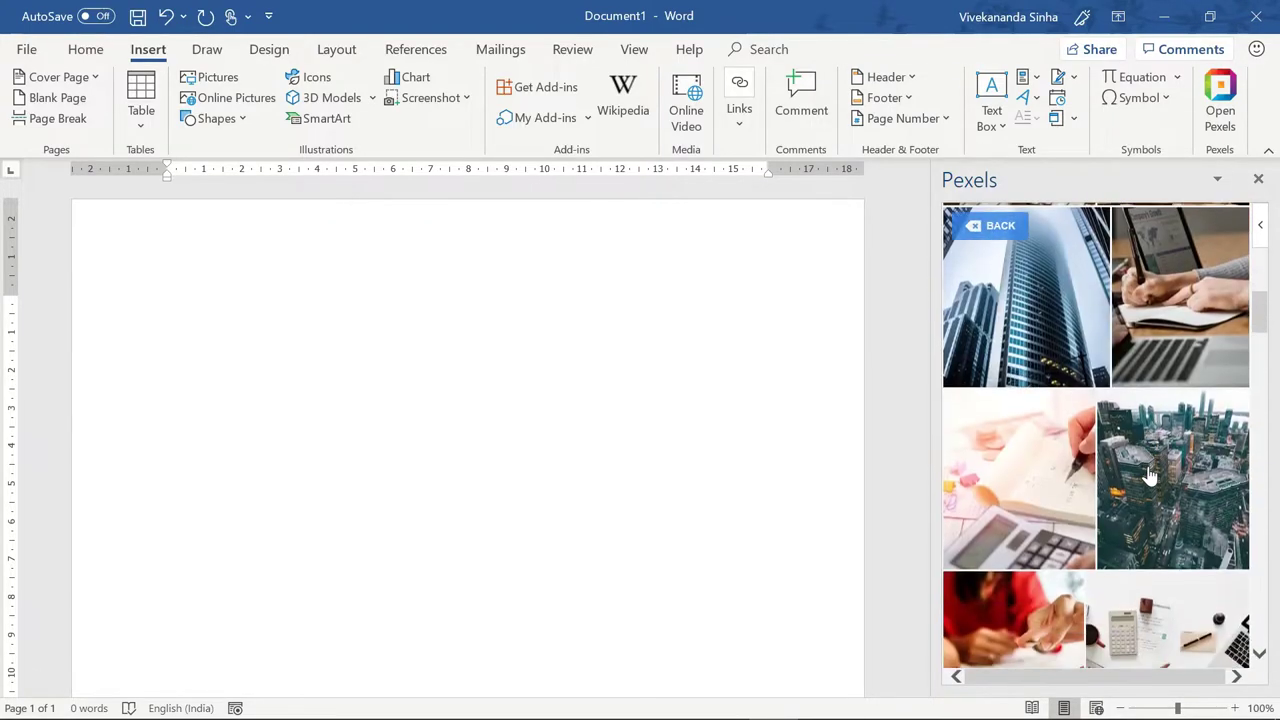
{"action": "scroll", "coordinate": [1148, 476], "scroll_direction": "up", "scroll_amount": 3}
{"action": "scroll", "coordinate": [1148, 476], "scroll_direction": "up", "scroll_amount": 2}
{"action": "scroll", "coordinate": [1150, 478], "scroll_direction": "up", "scroll_amount": 3}
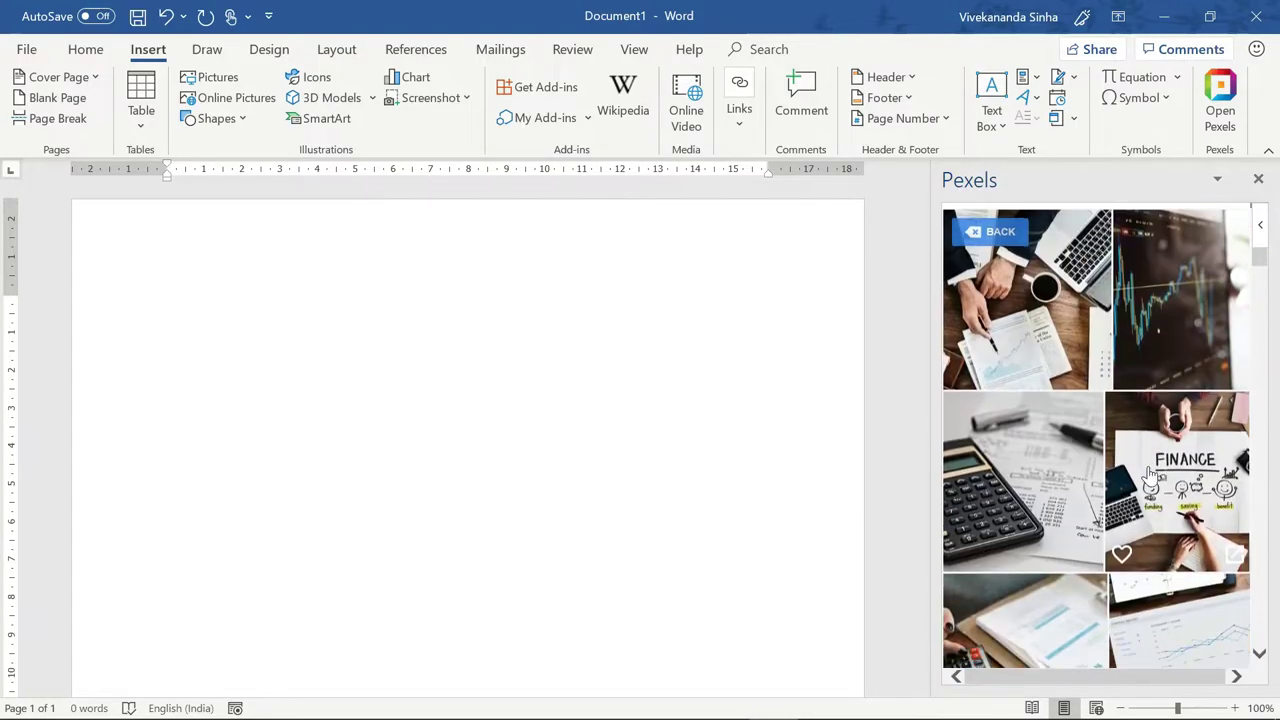
{"action": "scroll", "coordinate": [1148, 475], "scroll_direction": "down", "scroll_amount": 1}
{"action": "left_click", "coordinate": [1167, 470]}
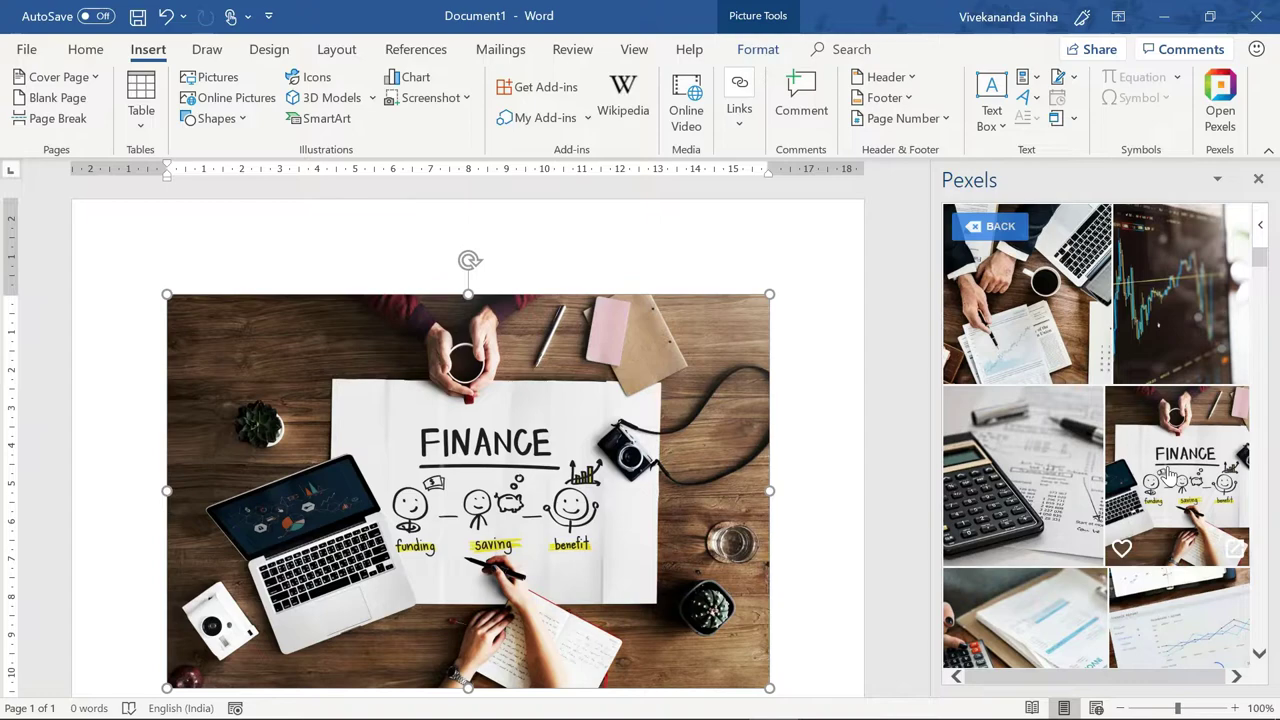
Delete the inserted FINANCE photo, leaving Pexels on its start page.
{"action": "right_click", "coordinate": [1143, 452]}
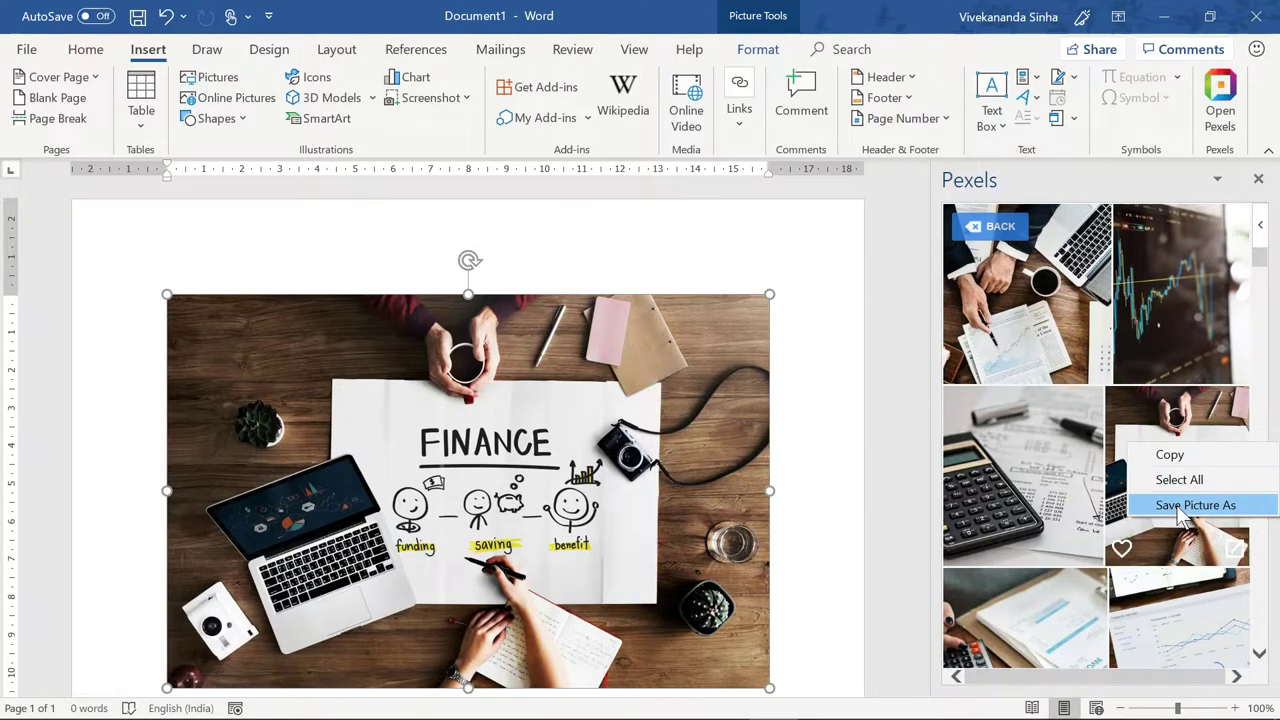
{"action": "left_click", "coordinate": [986, 228]}
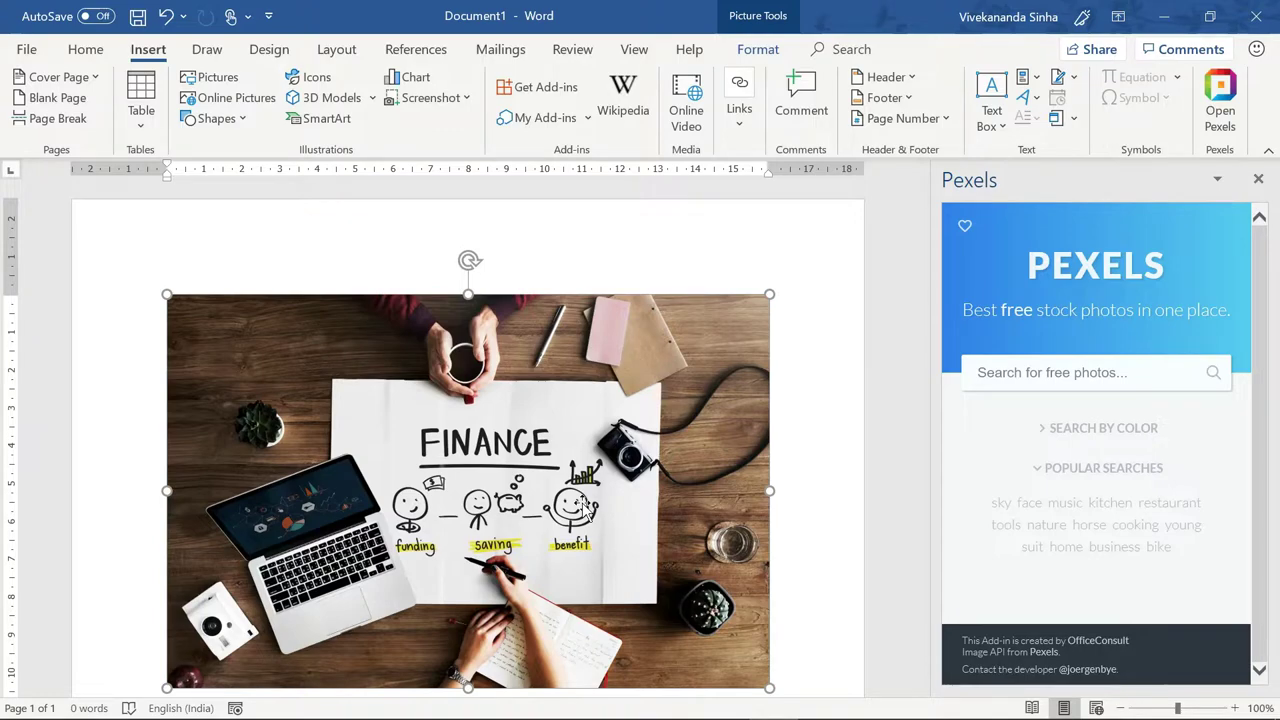
{"action": "key", "text": "Delete"}
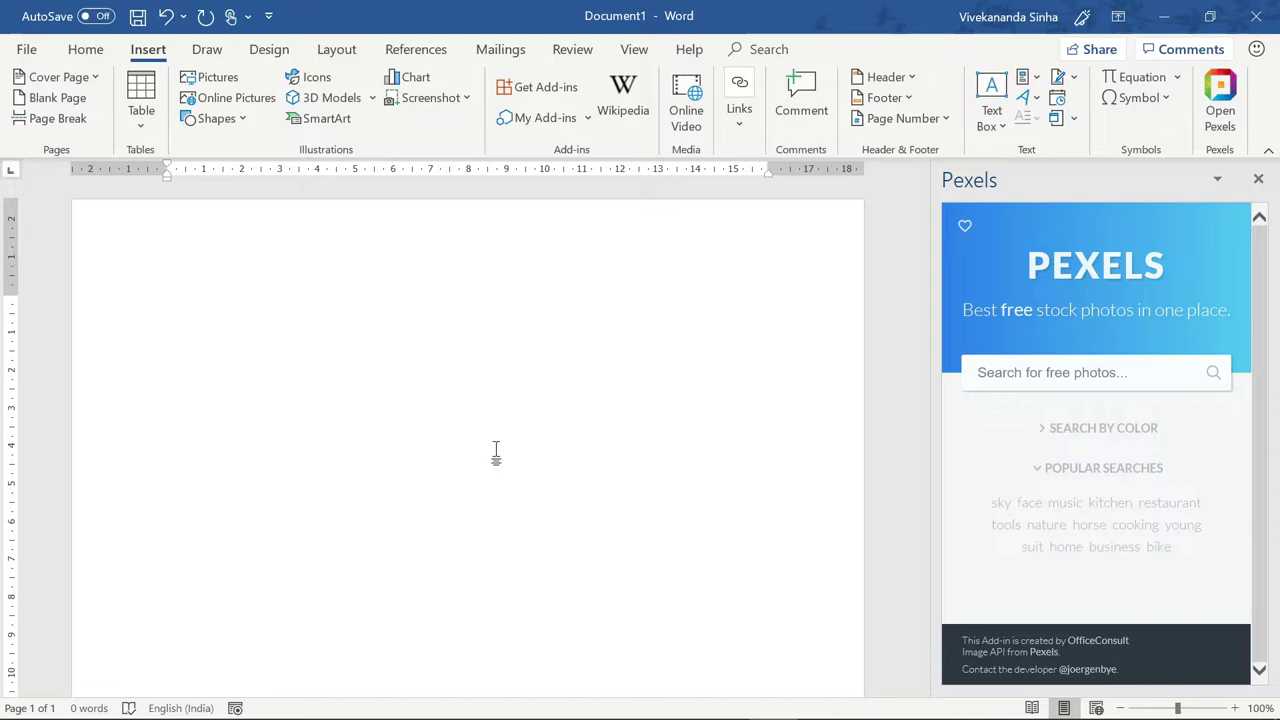
Close the Pexels pane and add the Emoji Keyboard add-in from an 'emoji' store search.
{"action": "left_click", "coordinate": [1258, 180]}
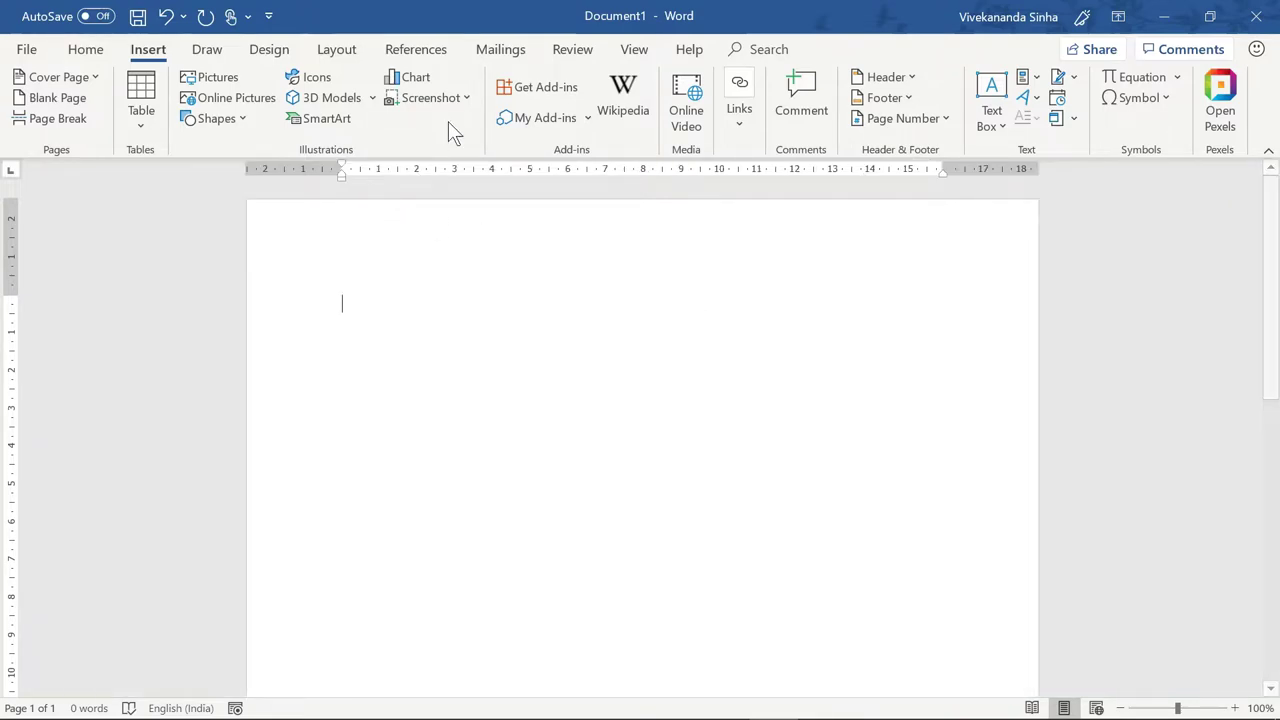
{"action": "left_click", "coordinate": [522, 82]}
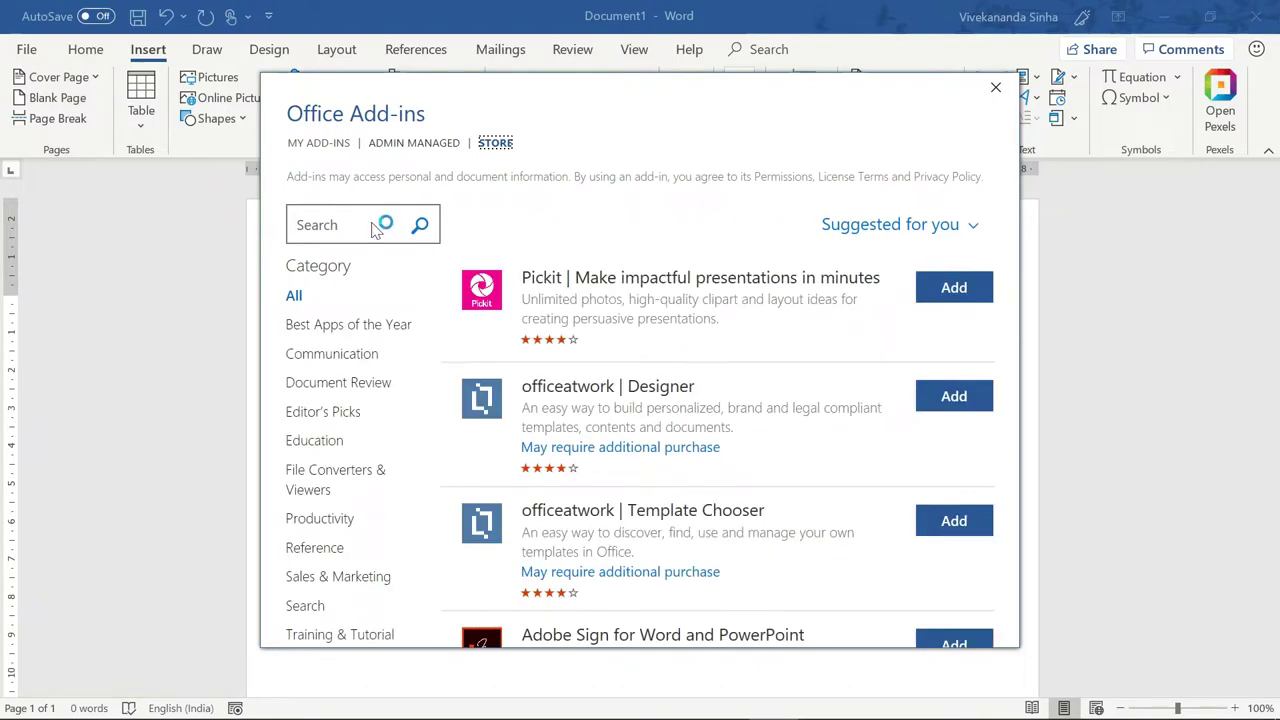
{"action": "left_click", "coordinate": [372, 223]}
{"action": "type", "text": "emoji"}
{"action": "key", "text": "Return"}
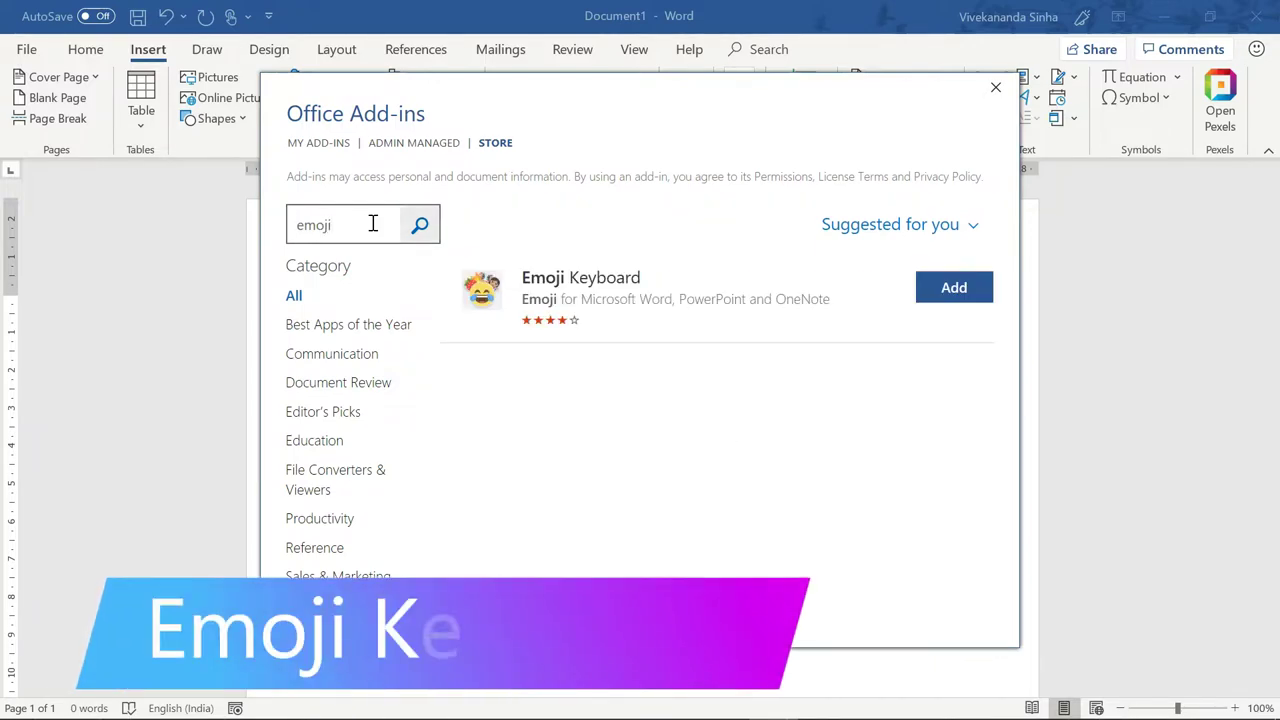
{"action": "left_click", "coordinate": [551, 293]}
{"action": "left_click", "coordinate": [330, 330]}
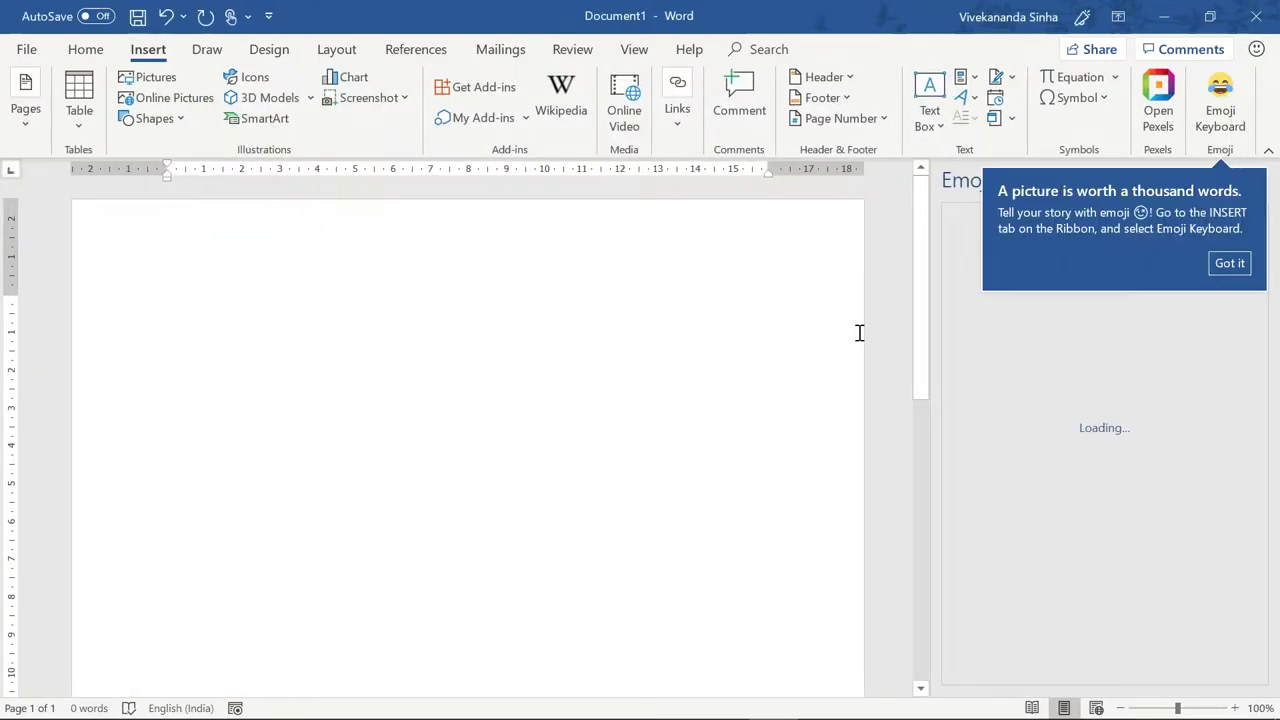
Dismiss the Emoji Keyboard tip and insert a grinning-face emoji from Smileys & People.
{"action": "left_click", "coordinate": [1229, 262]}
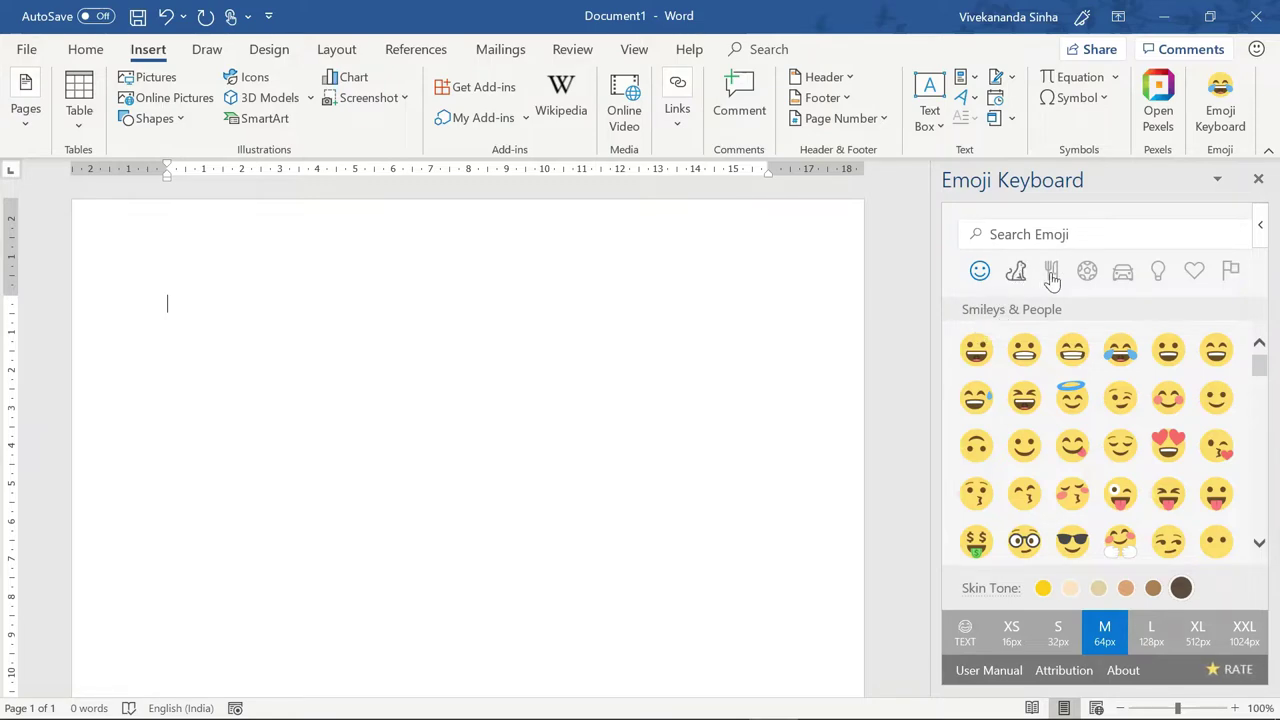
{"action": "left_click", "coordinate": [1050, 274]}
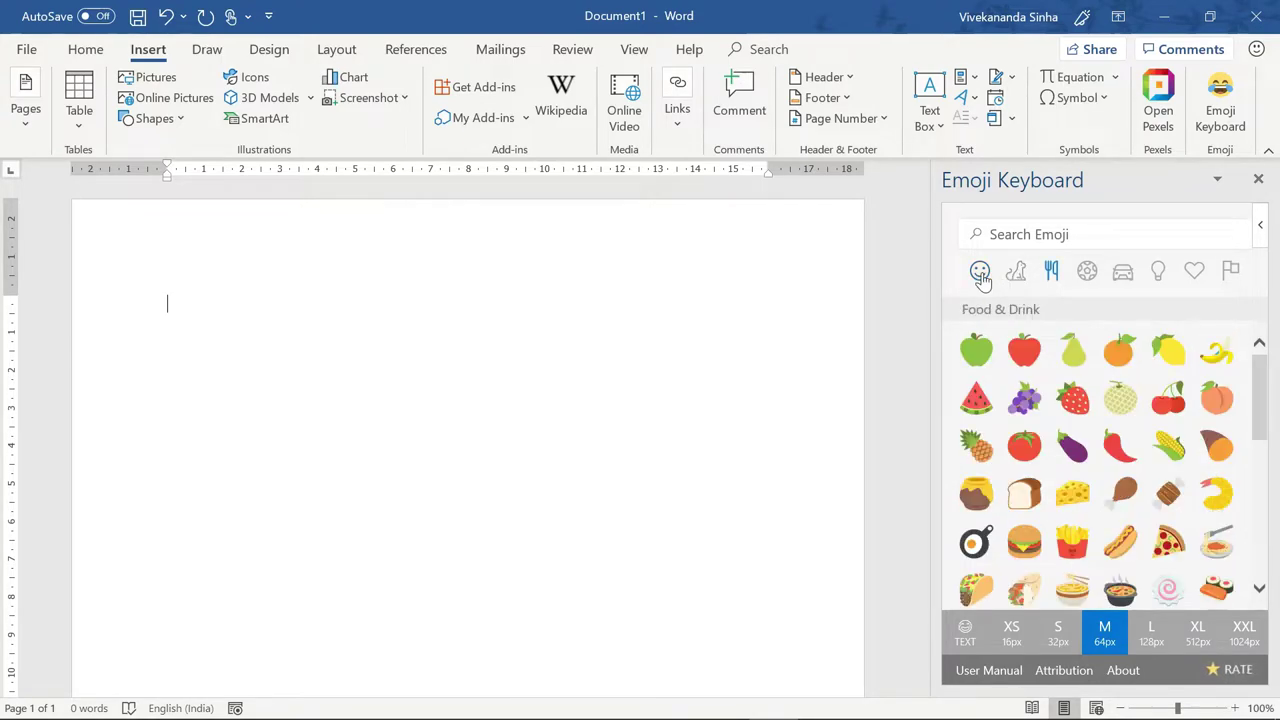
{"action": "left_click", "coordinate": [980, 274]}
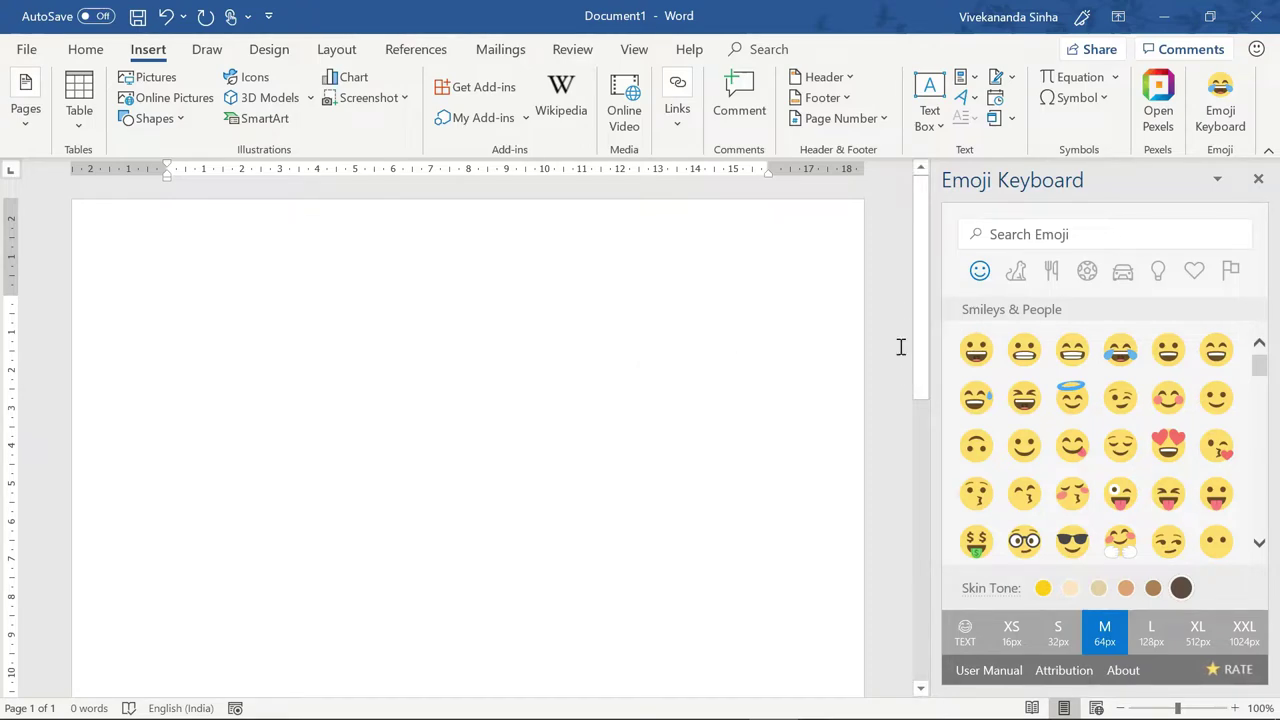
{"action": "left_click", "coordinate": [976, 349]}
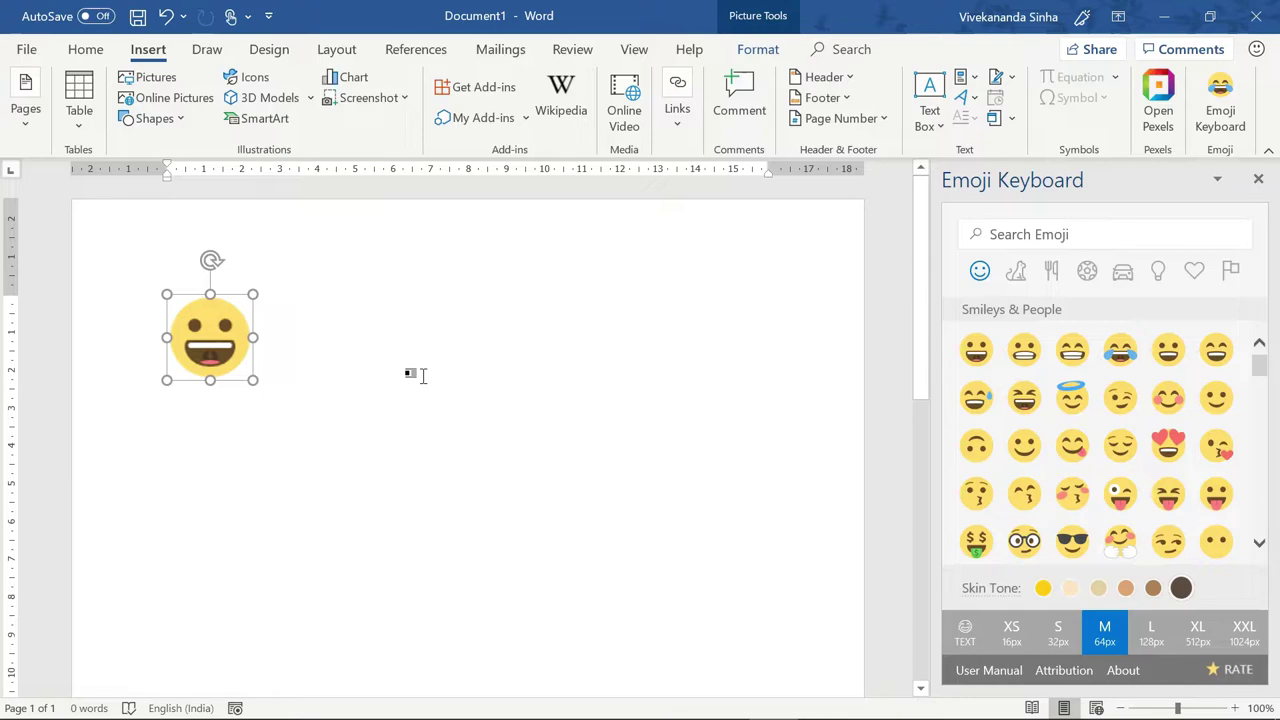
{"action": "left_click", "coordinate": [278, 350]}
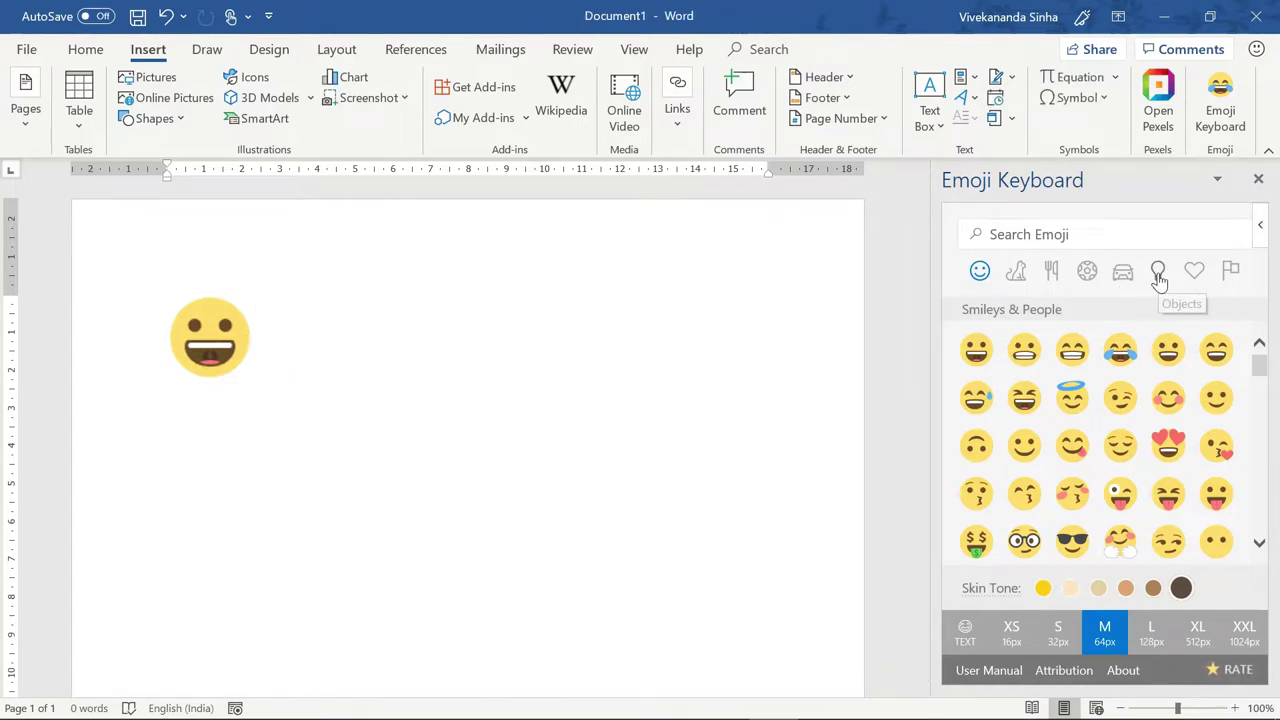
Insert a watch emoji from the Objects category at size L.
{"action": "left_click", "coordinate": [1158, 275]}
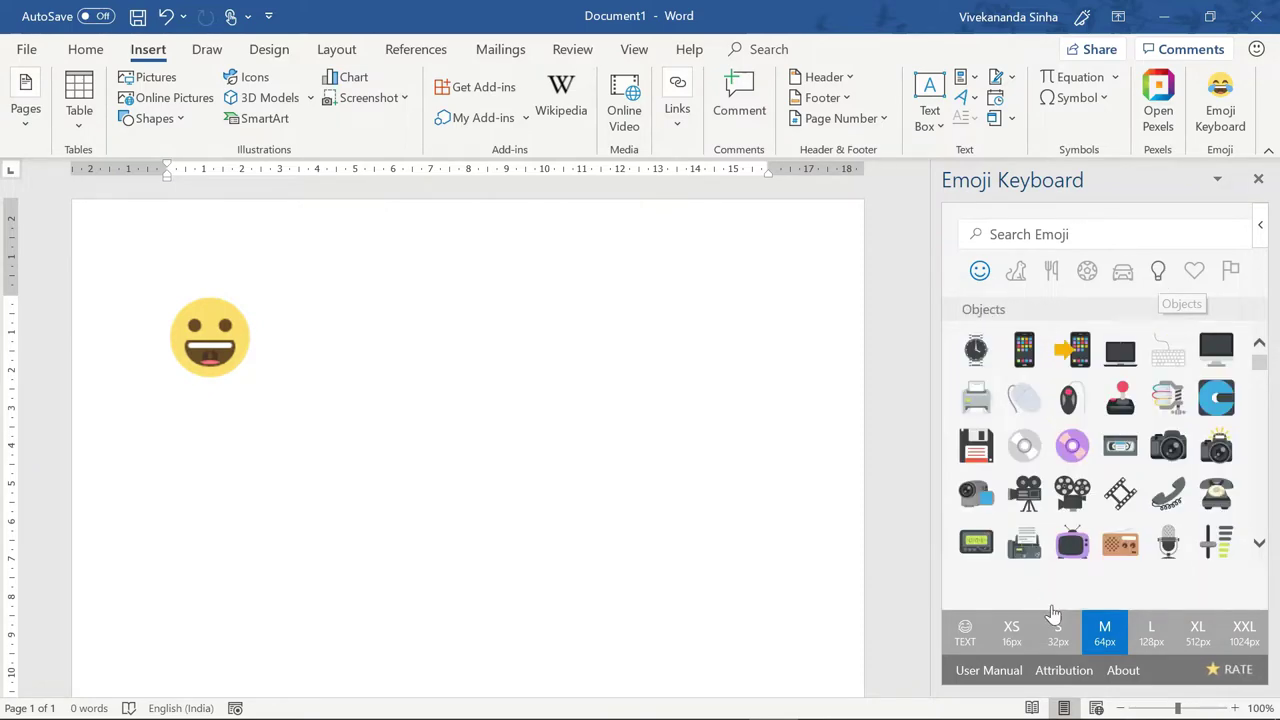
{"action": "left_click", "coordinate": [1152, 635]}
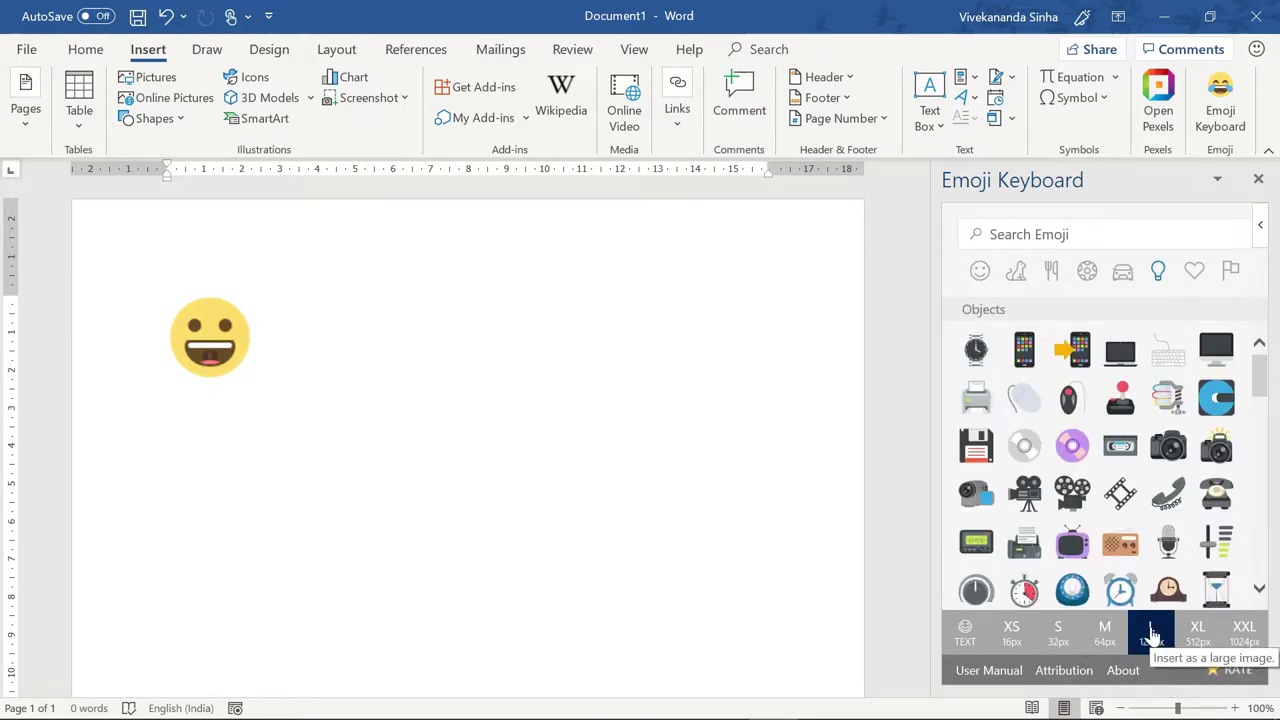
{"action": "left_click", "coordinate": [975, 350]}
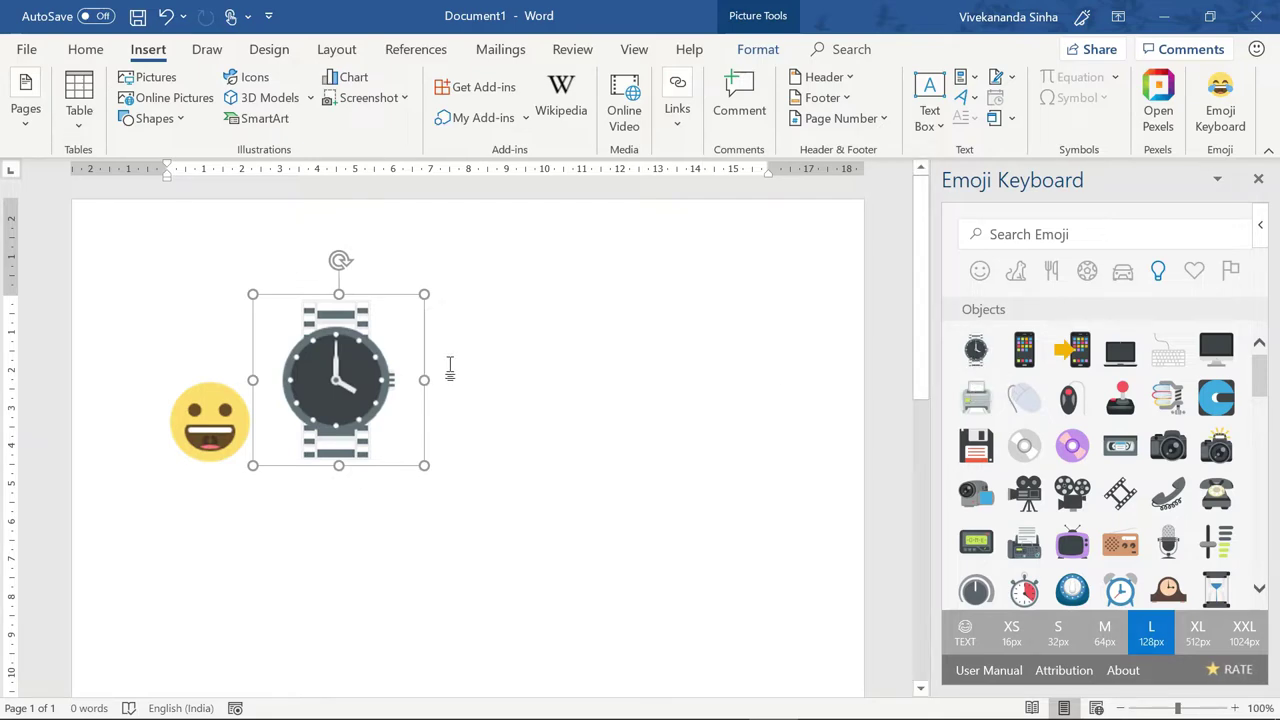
Close the Emoji Keyboard pane and delete both emojis using Ctrl+A and Delete.
{"action": "left_click", "coordinate": [1258, 178]}
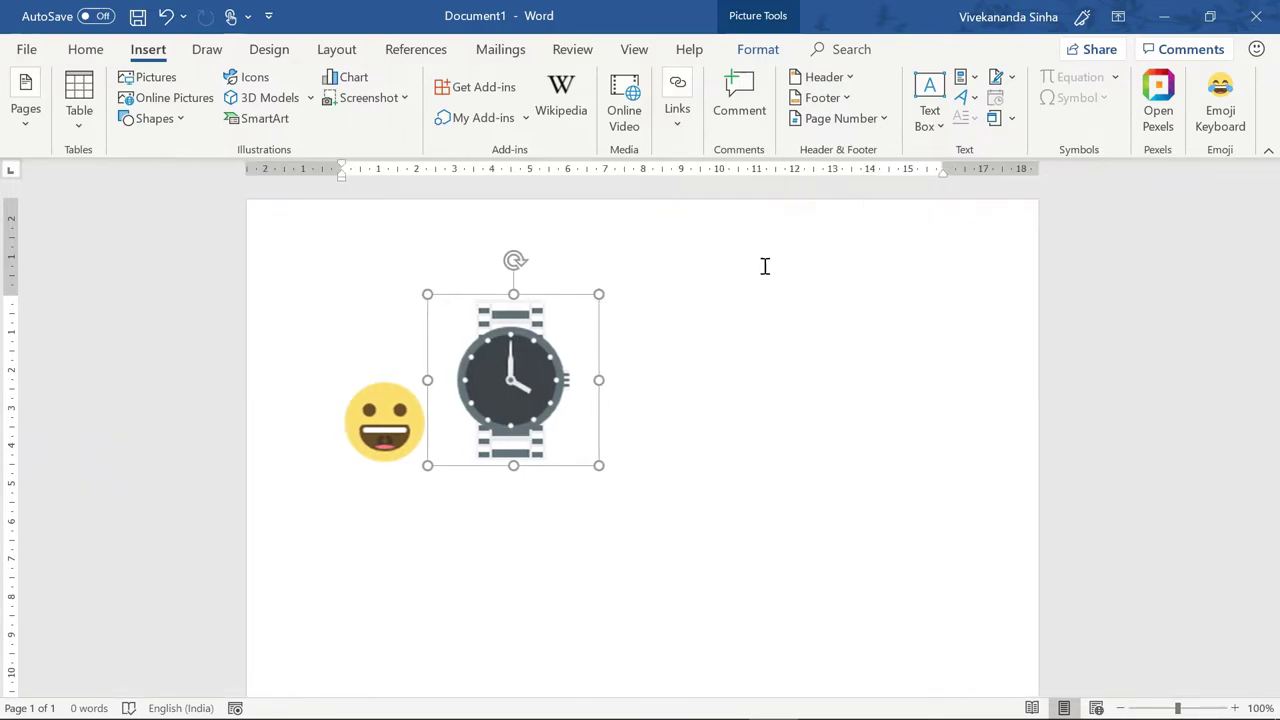
{"action": "left_click", "coordinate": [401, 406]}
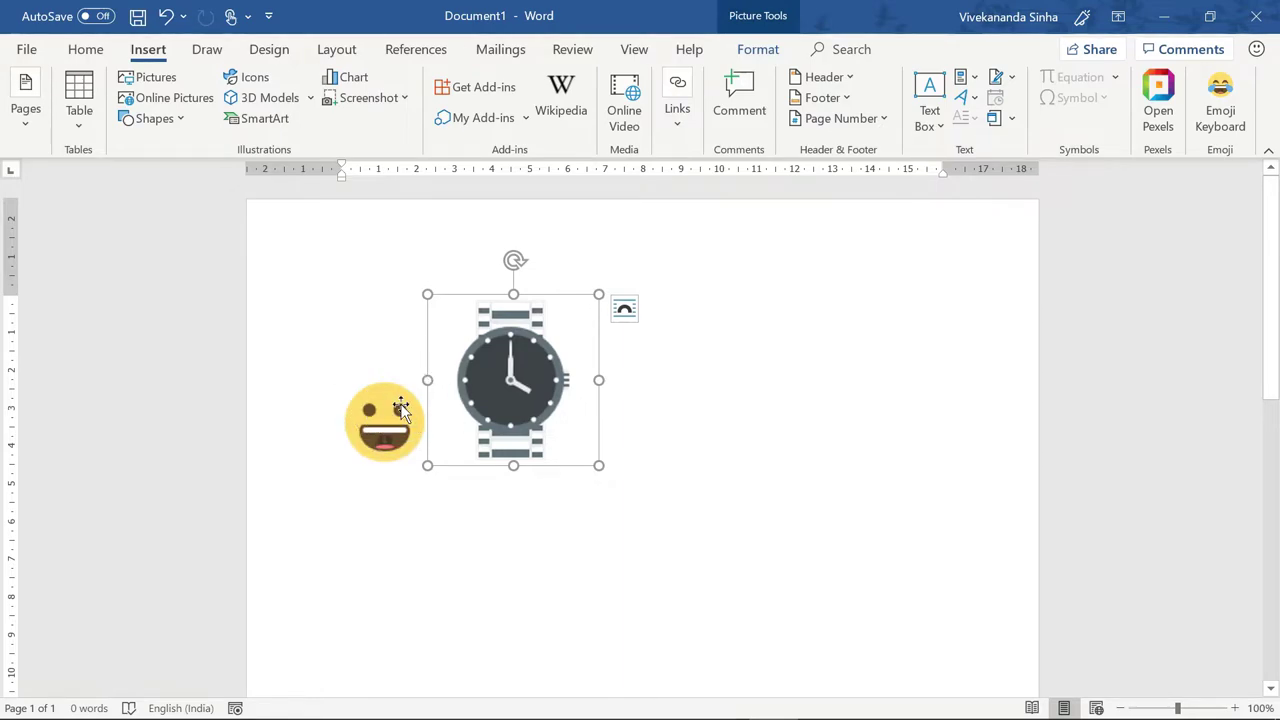
{"action": "key", "text": "ctrl+a"}
{"action": "key", "text": "Delete"}
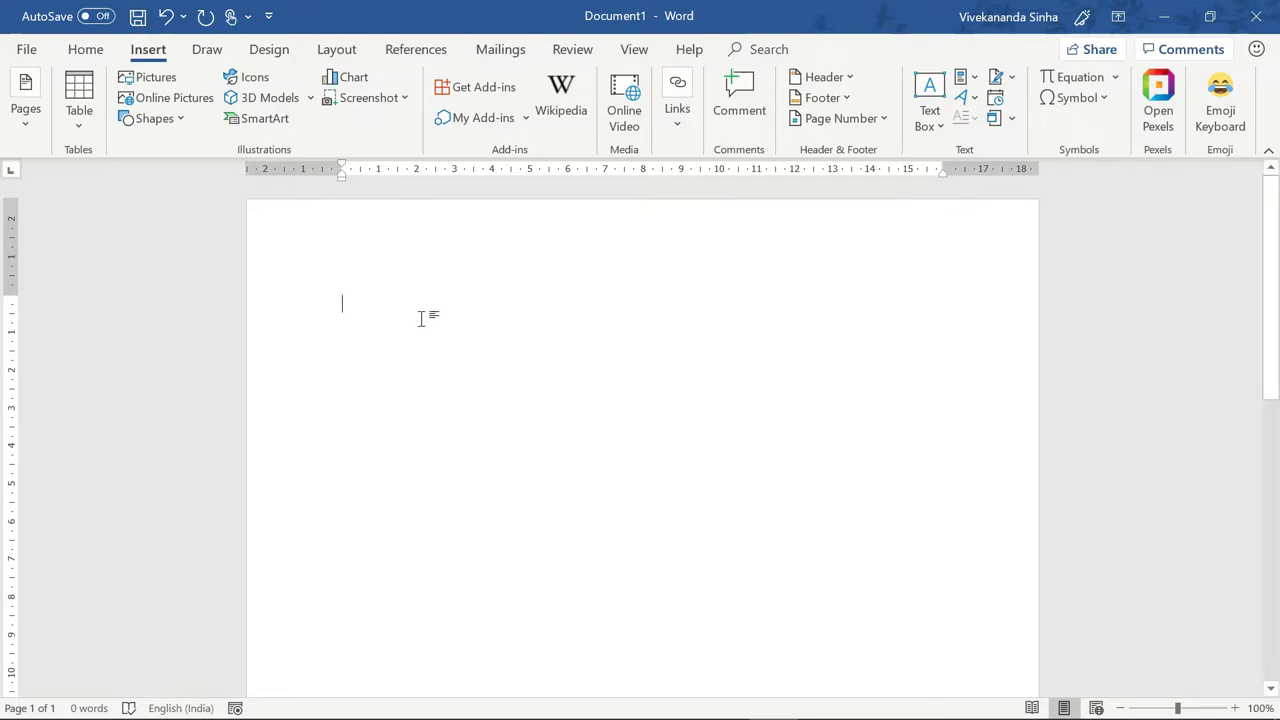
Install the OfficeMaps add-in from an 'officemaps' store search, accepting its terms.
{"action": "left_click", "coordinate": [496, 86]}
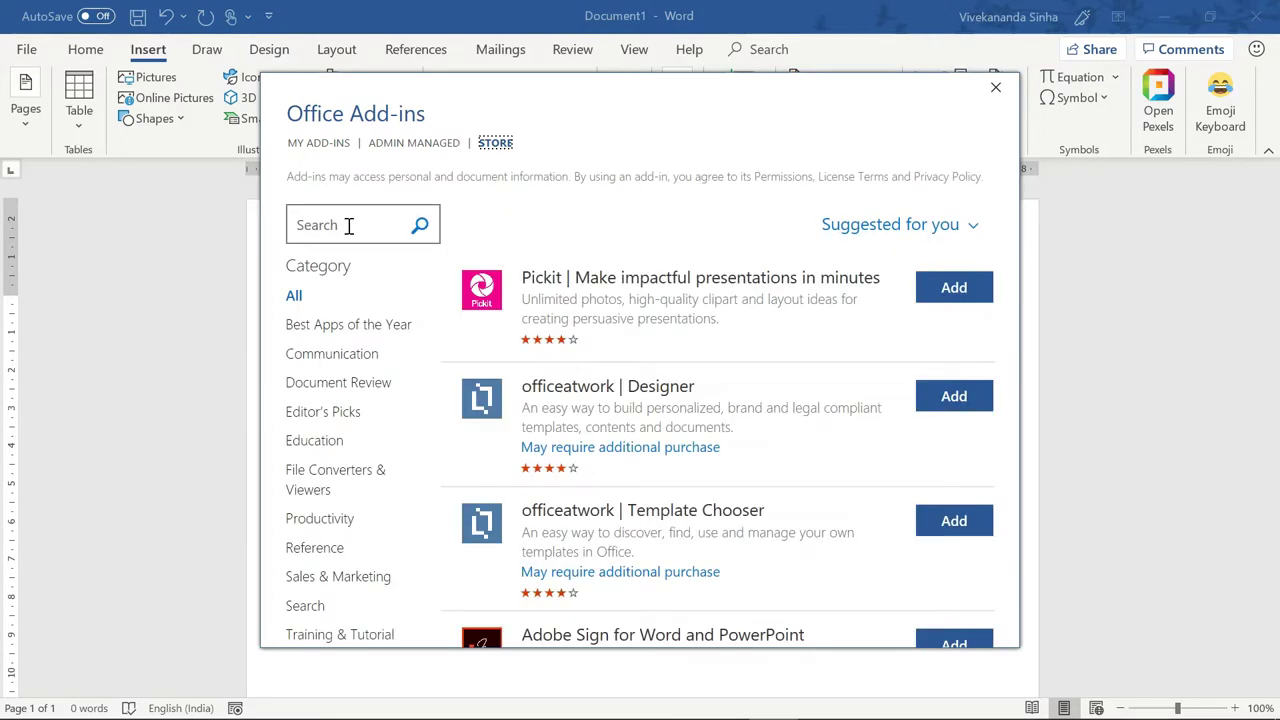
{"action": "left_click", "coordinate": [349, 226]}
{"action": "type", "text": "off"}
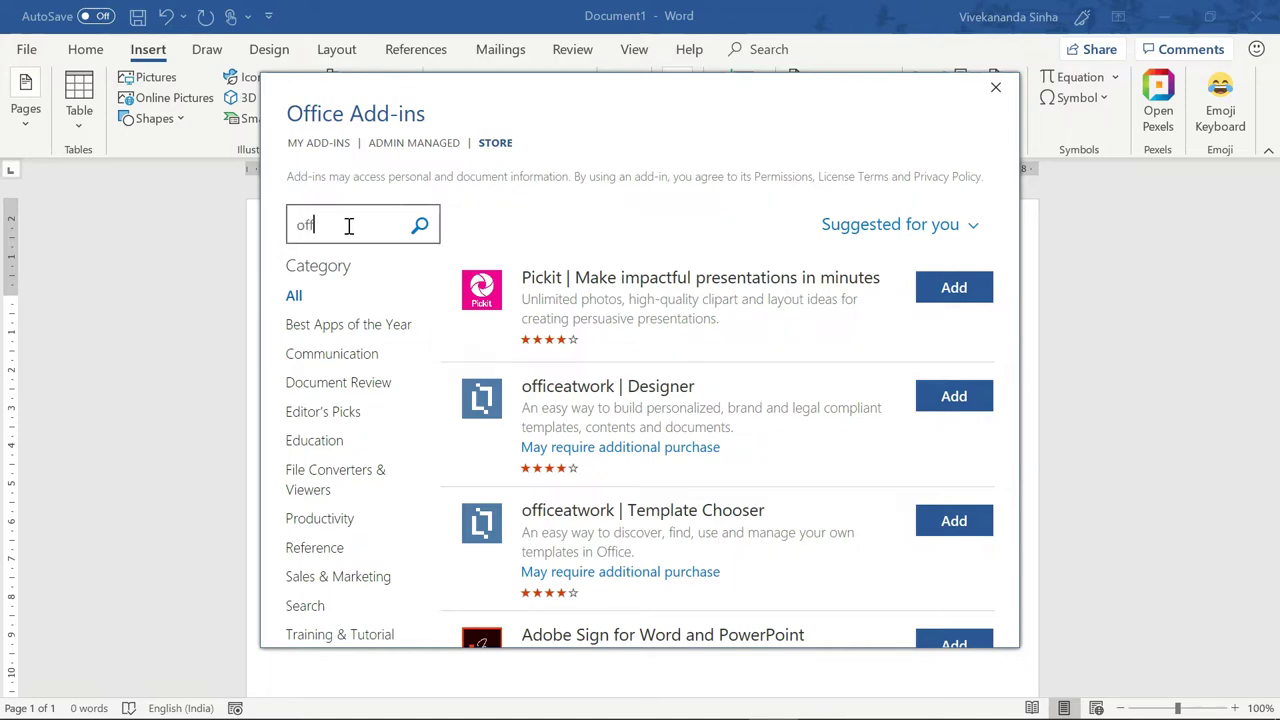
{"action": "type", "text": "icema"}
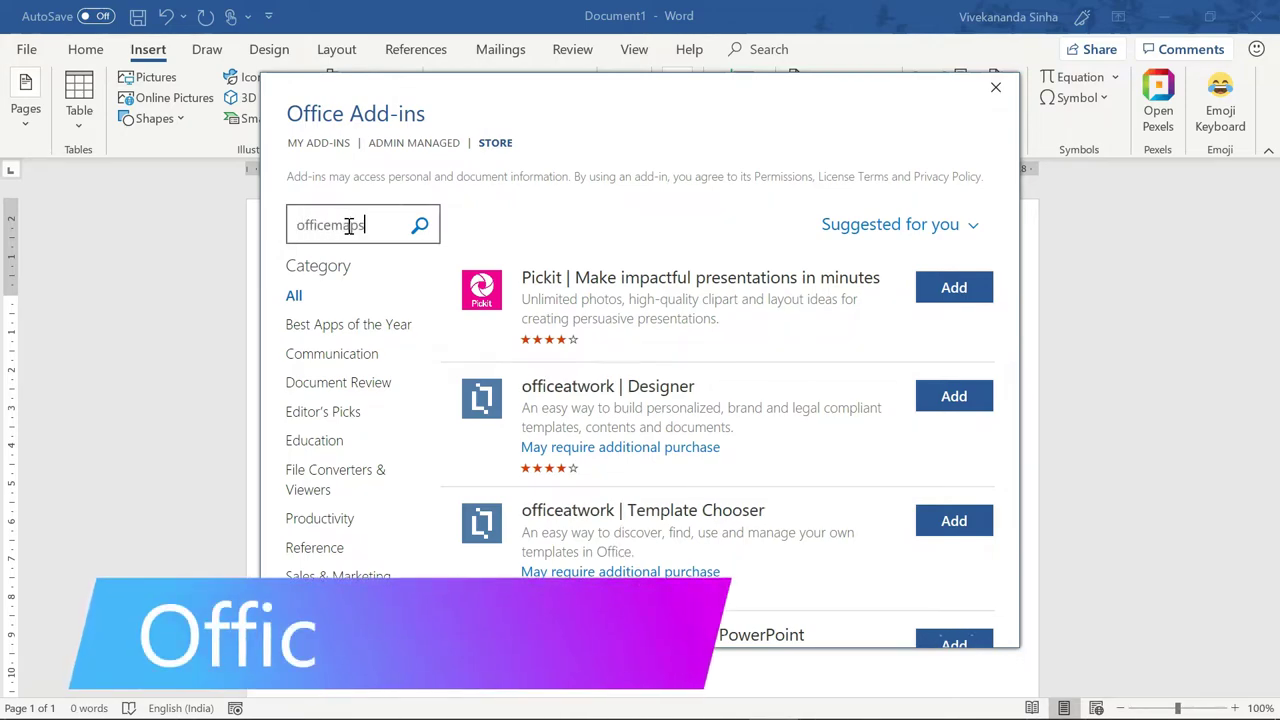
{"action": "type", "text": "ps"}
{"action": "key", "text": "Return"}
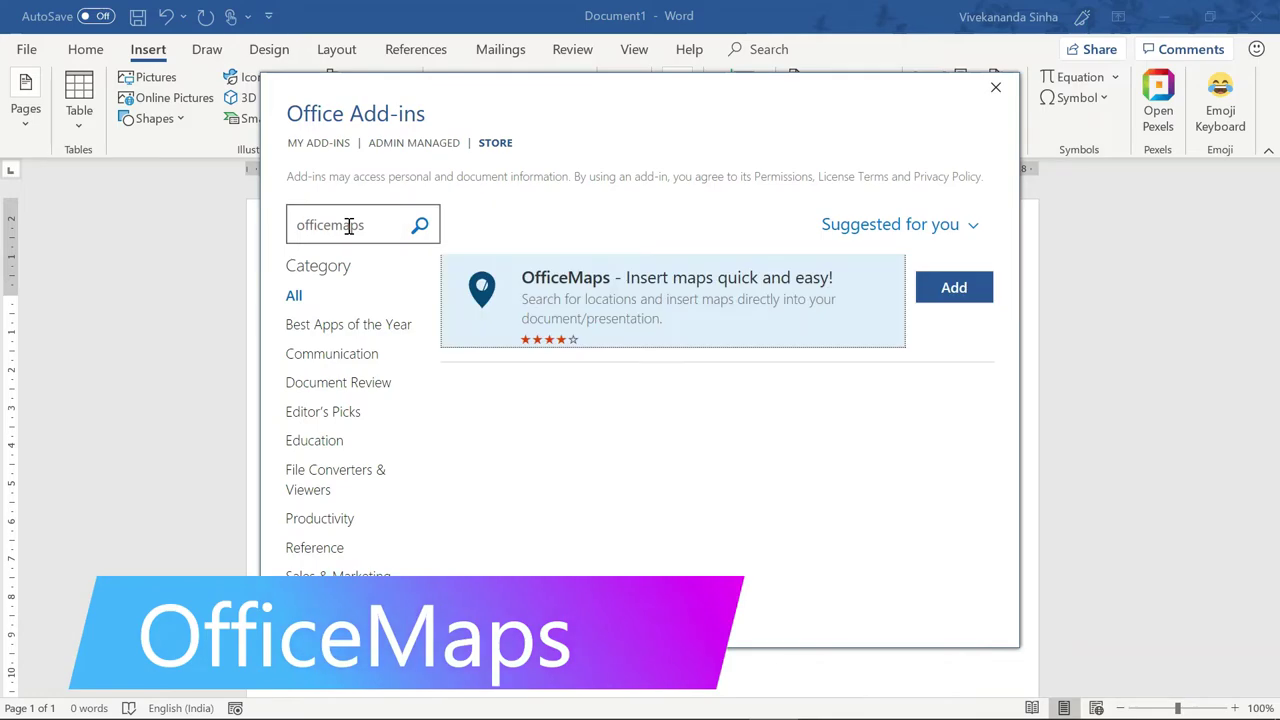
{"action": "left_click", "coordinate": [945, 289]}
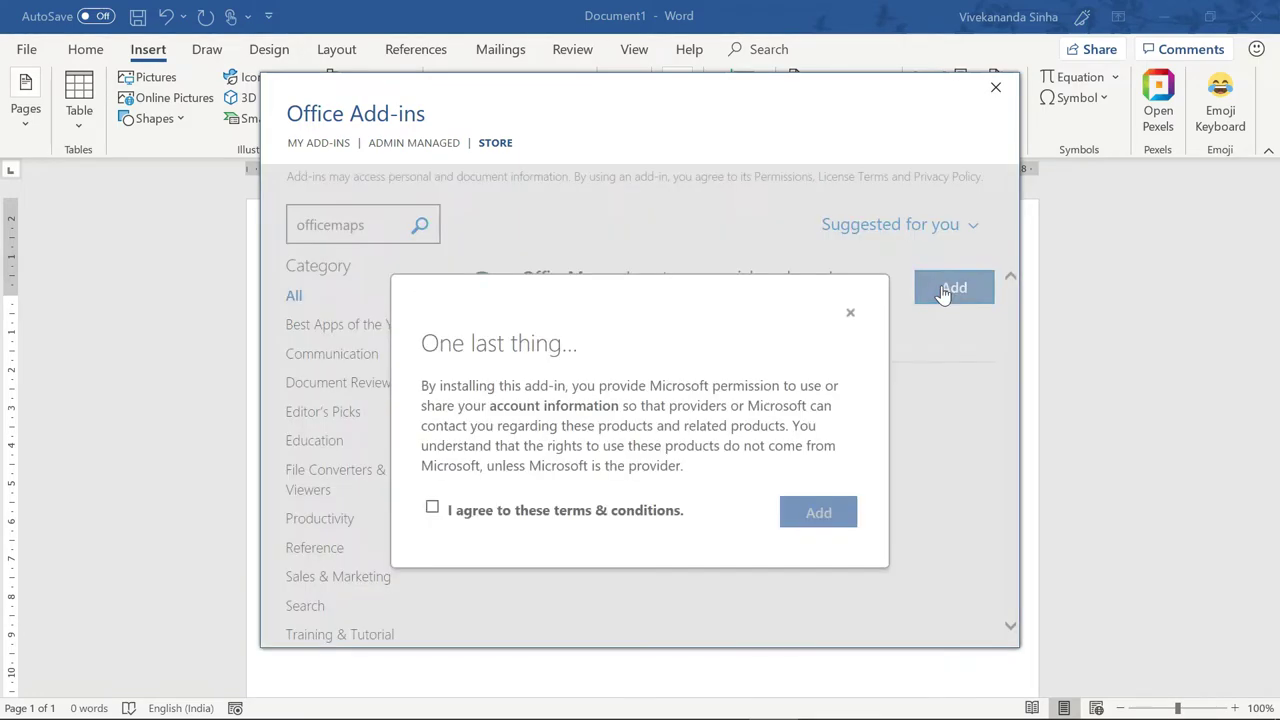
{"action": "left_click", "coordinate": [478, 515]}
{"action": "left_click", "coordinate": [822, 522]}
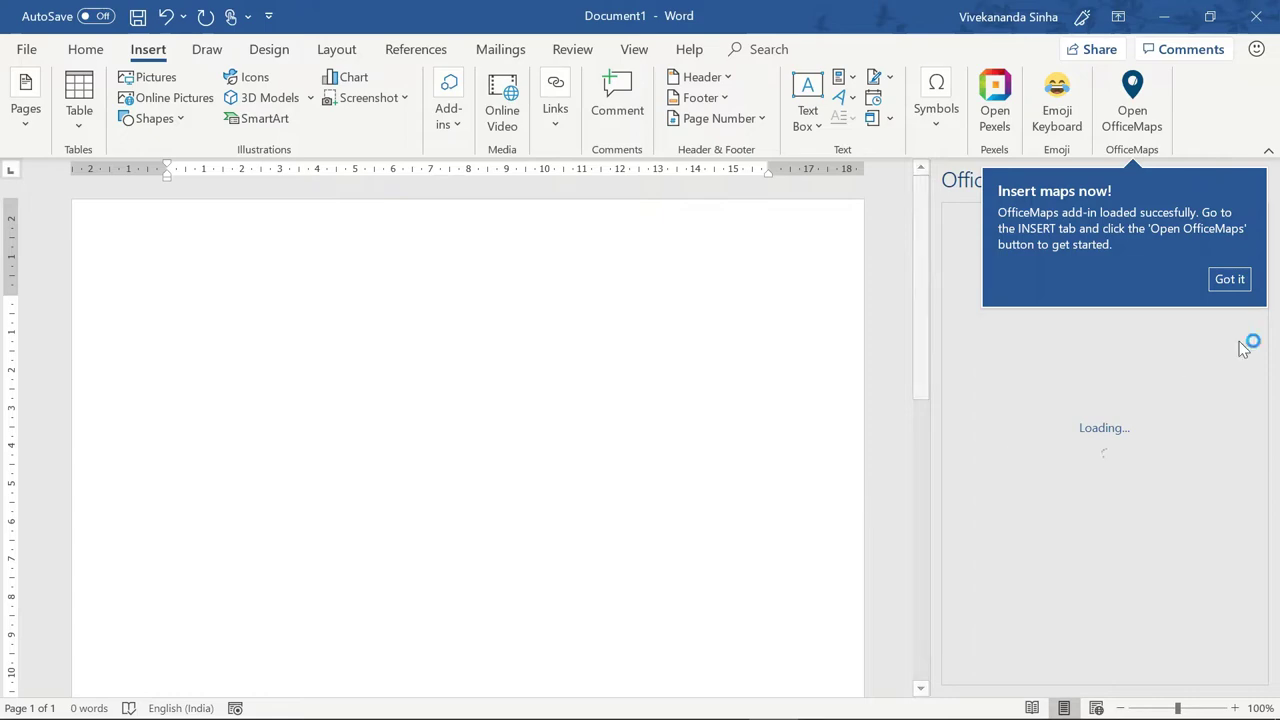
Dismiss the OfficeMaps welcome note, check map image settings, and focus the empty location field.
{"action": "left_click", "coordinate": [1233, 280]}
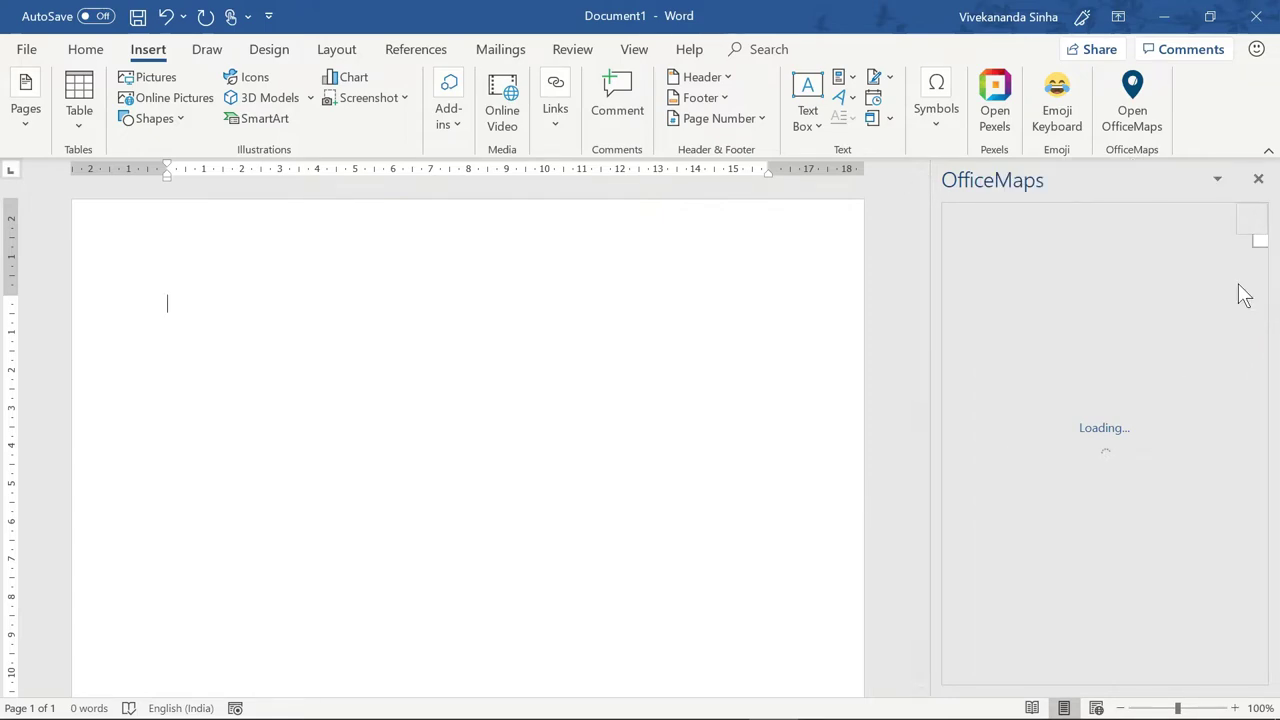
{"action": "left_click", "coordinate": [996, 558]}
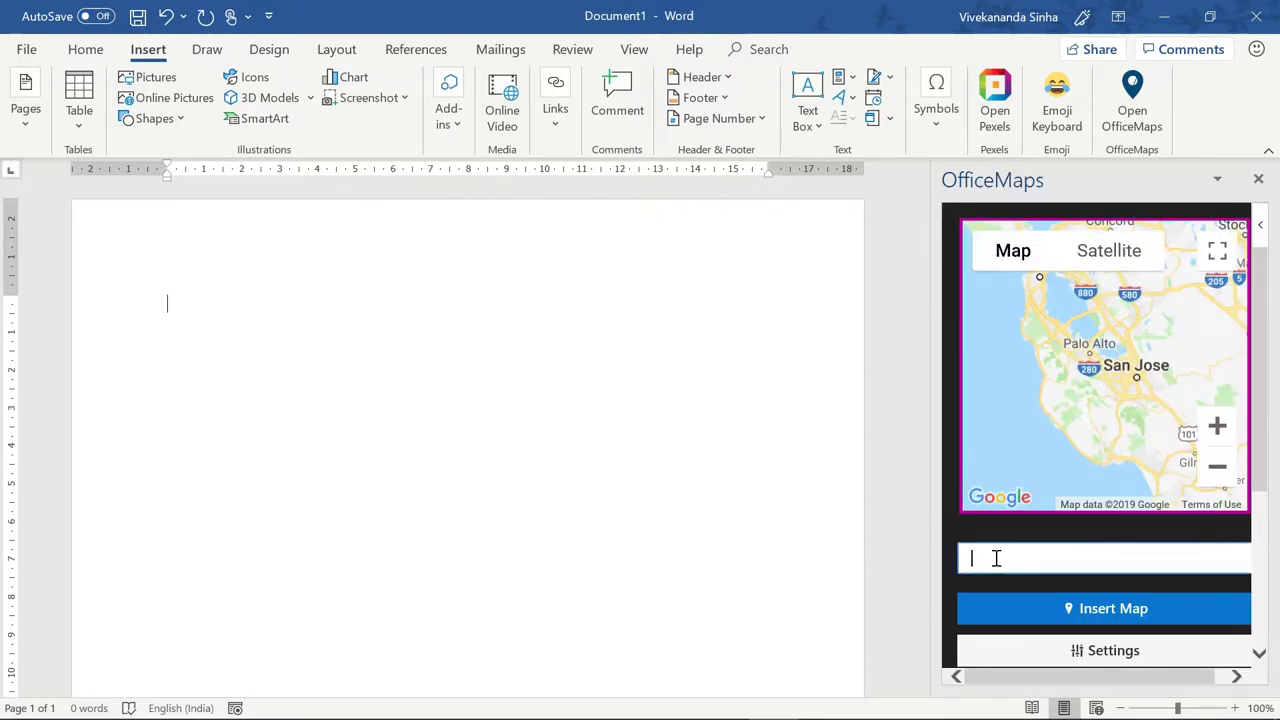
{"action": "right_click", "coordinate": [997, 562]}
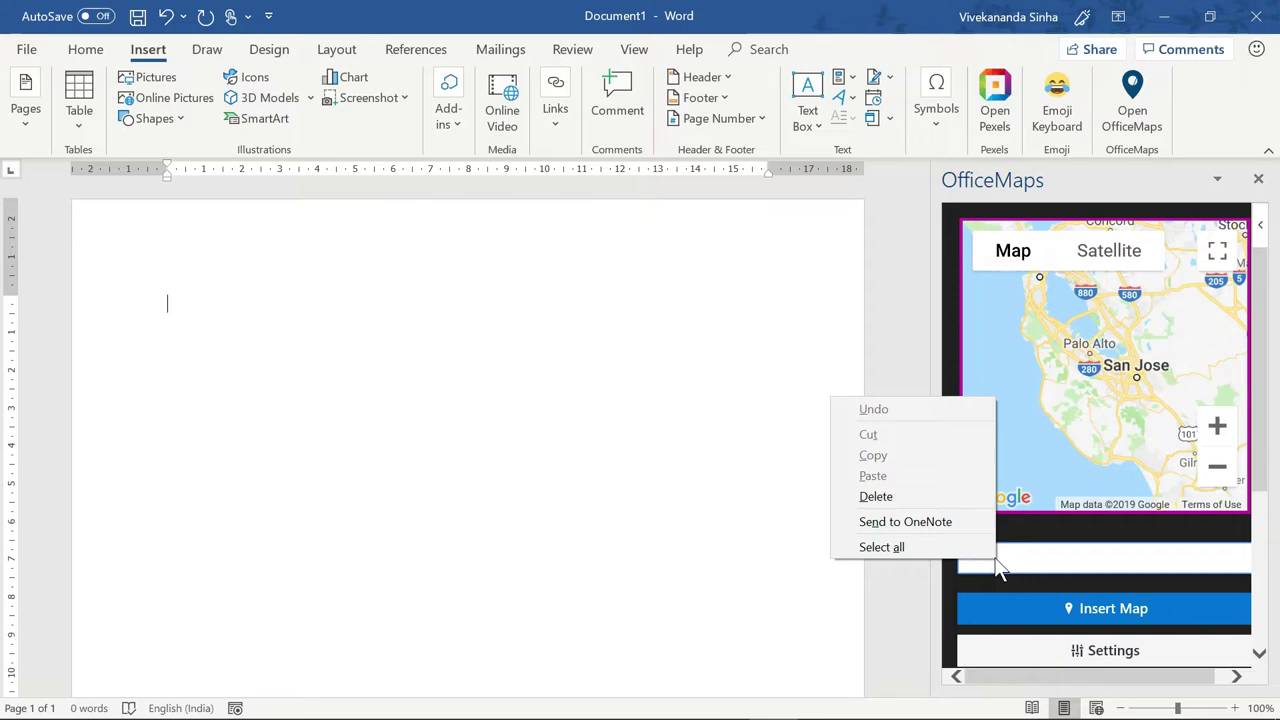
{"action": "left_click", "coordinate": [1019, 560]}
{"action": "scroll", "coordinate": [1019, 560], "scroll_direction": "down", "scroll_amount": 3}
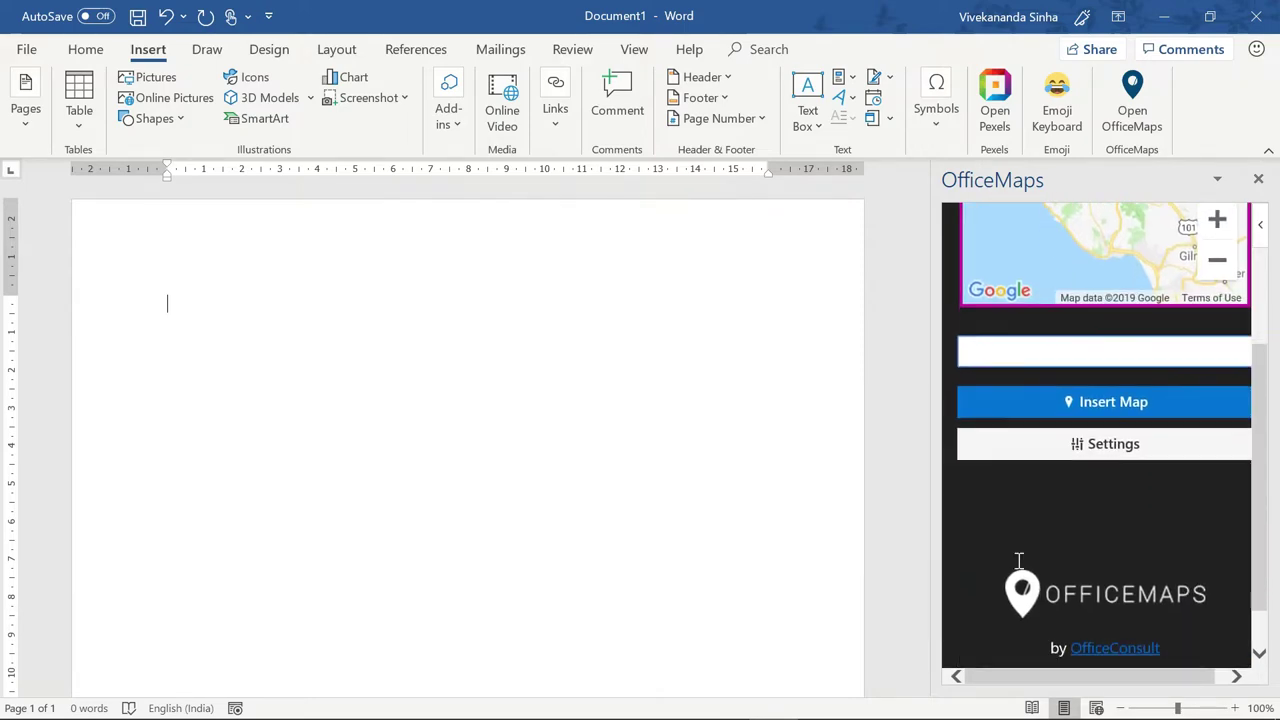
{"action": "left_click", "coordinate": [1136, 452]}
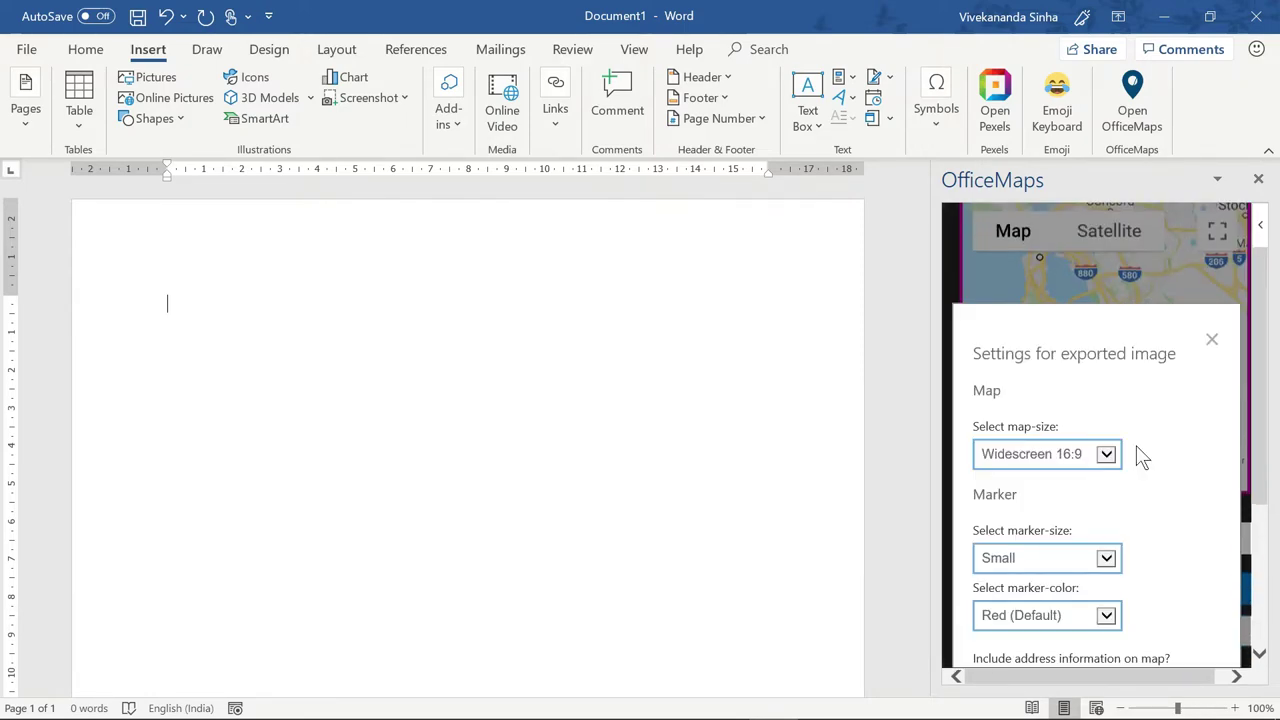
{"action": "left_click", "coordinate": [1213, 343]}
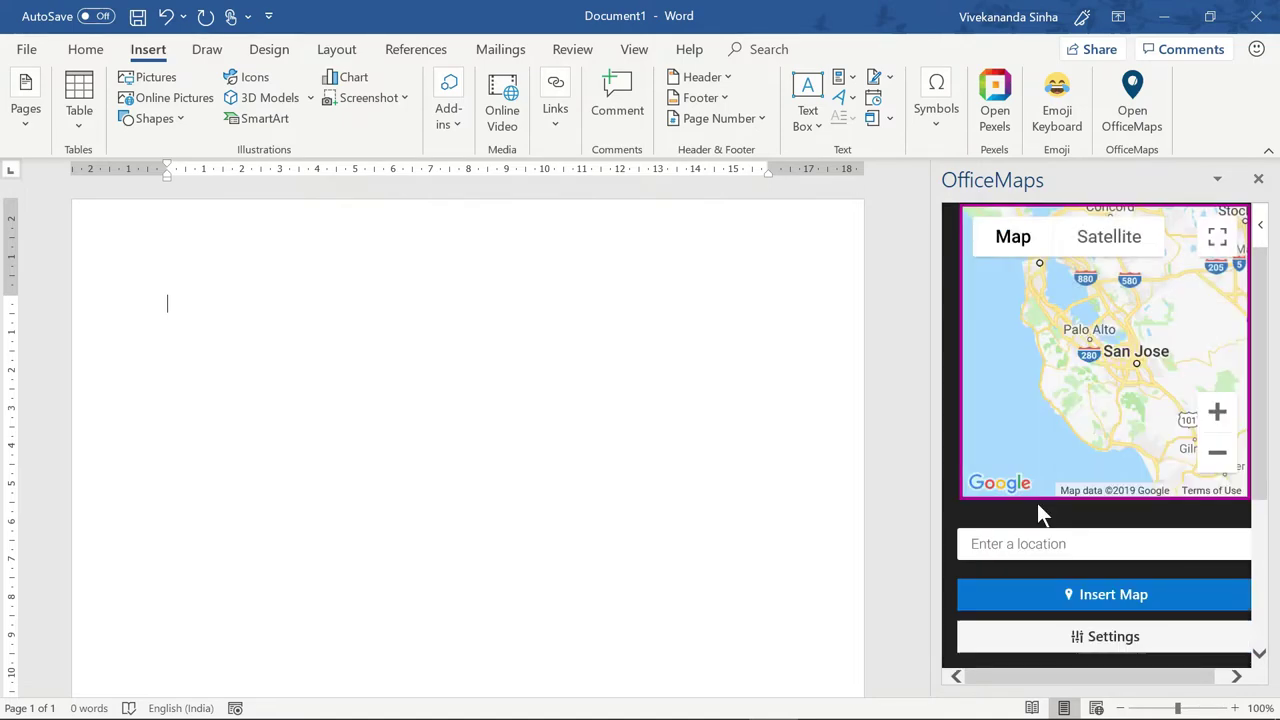
{"action": "left_click", "coordinate": [995, 548]}
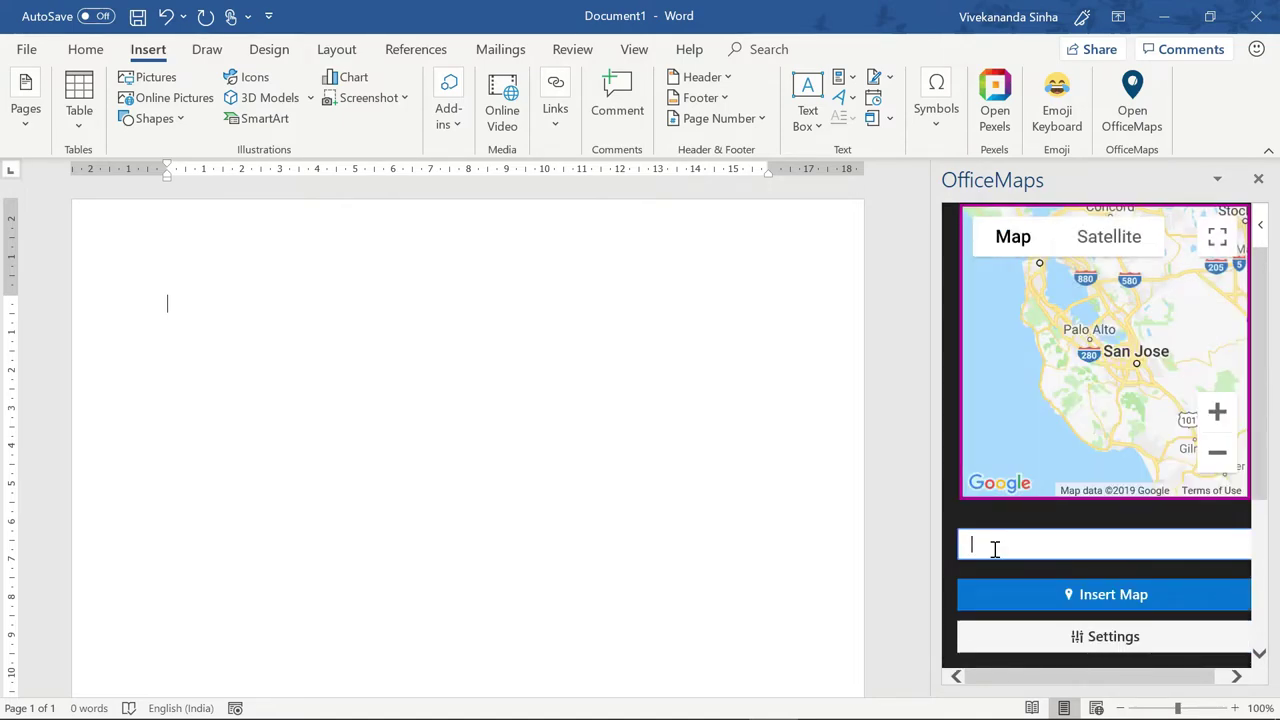
Search OfficeMaps for 'future in hands', pick the suggestion, and zoom out to the Ghaziabad area.
{"action": "type", "text": "future in hands"}
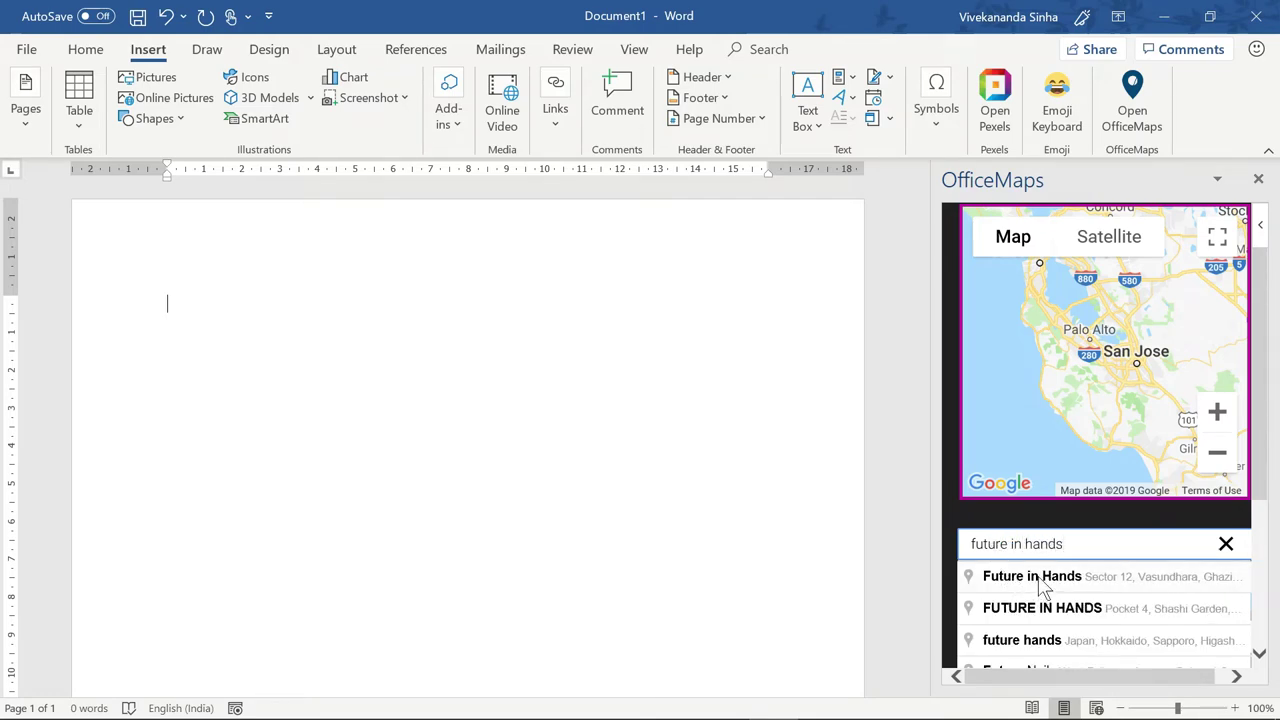
{"action": "left_click", "coordinate": [1038, 580]}
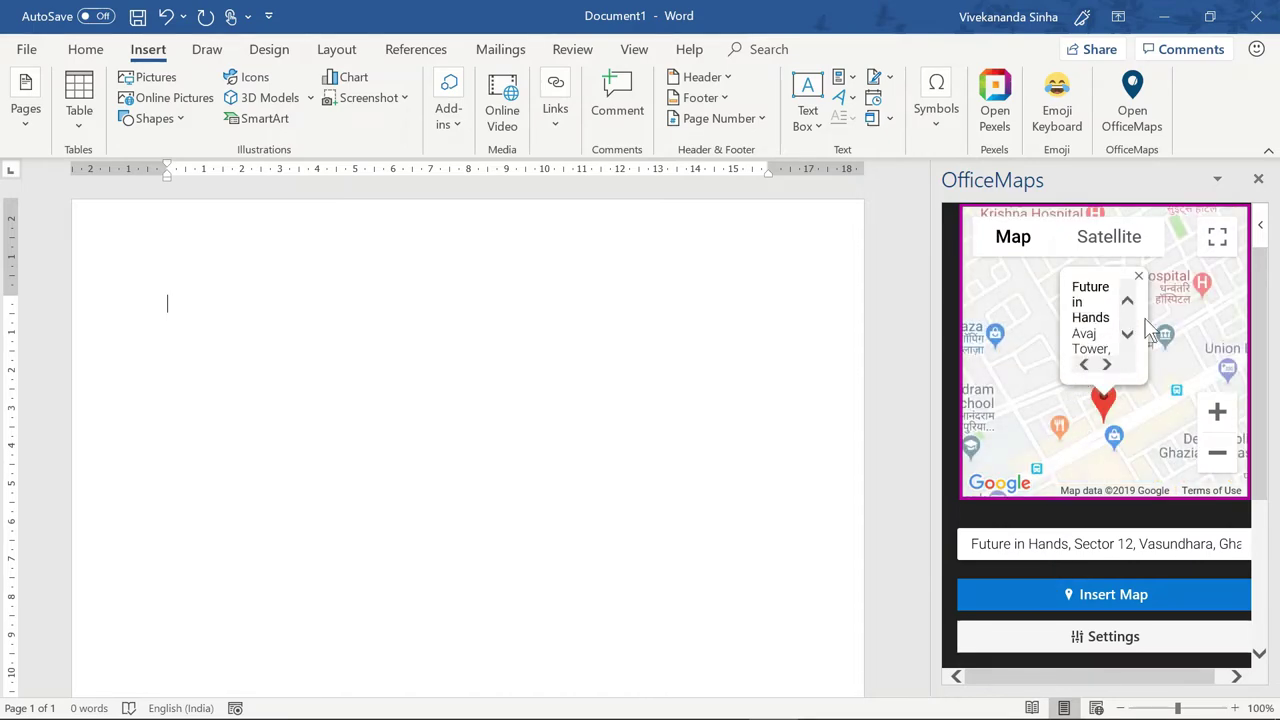
{"action": "left_click", "coordinate": [1218, 455]}
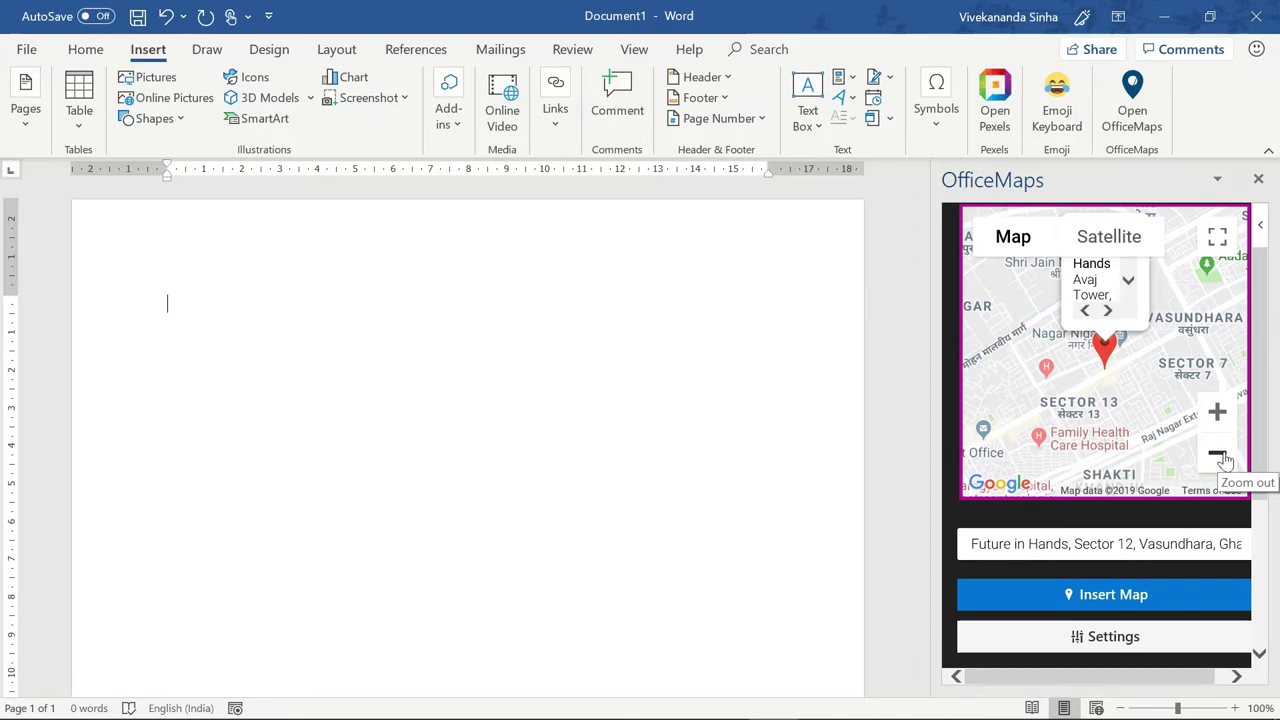
{"action": "left_click", "coordinate": [1218, 456]}
{"action": "left_click", "coordinate": [1218, 456]}
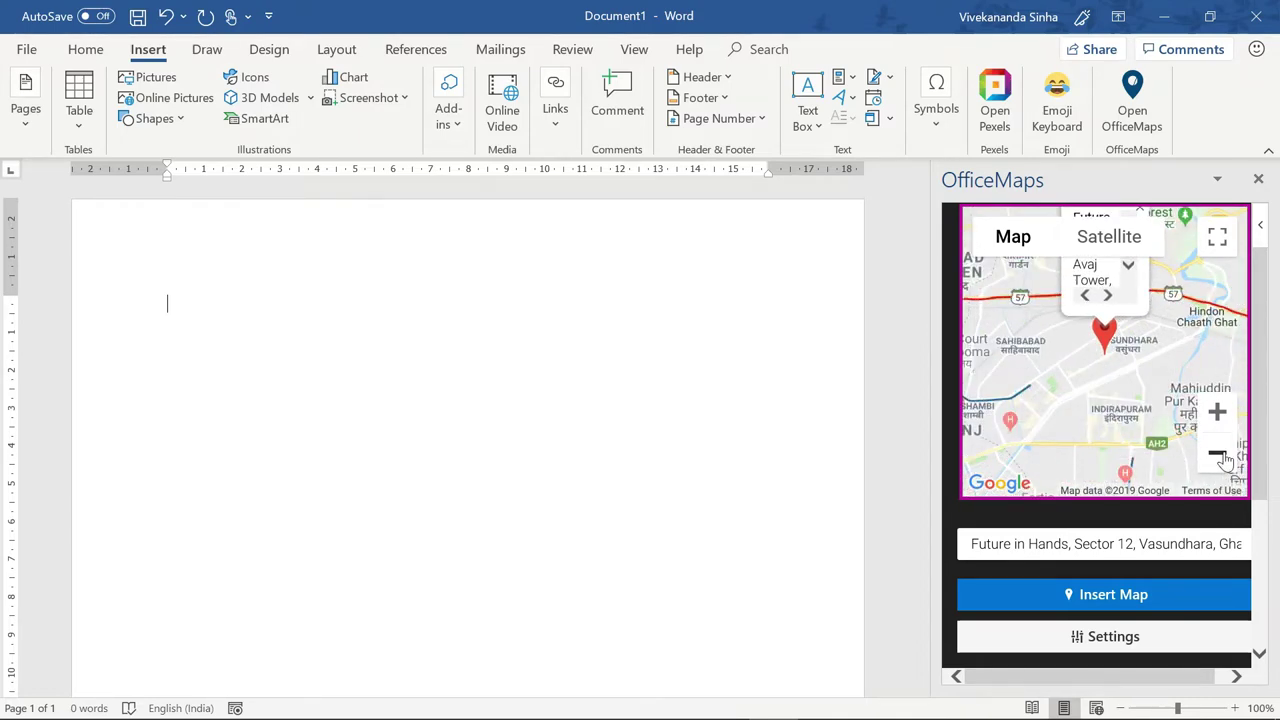
{"action": "left_click", "coordinate": [1219, 455]}
Zoom back in to Vasundhara street level and pan to show Maharaja Agarsain Marg.
{"action": "left_click", "coordinate": [1217, 414]}
{"action": "left_click", "coordinate": [1218, 420]}
{"action": "left_click", "coordinate": [1218, 420]}
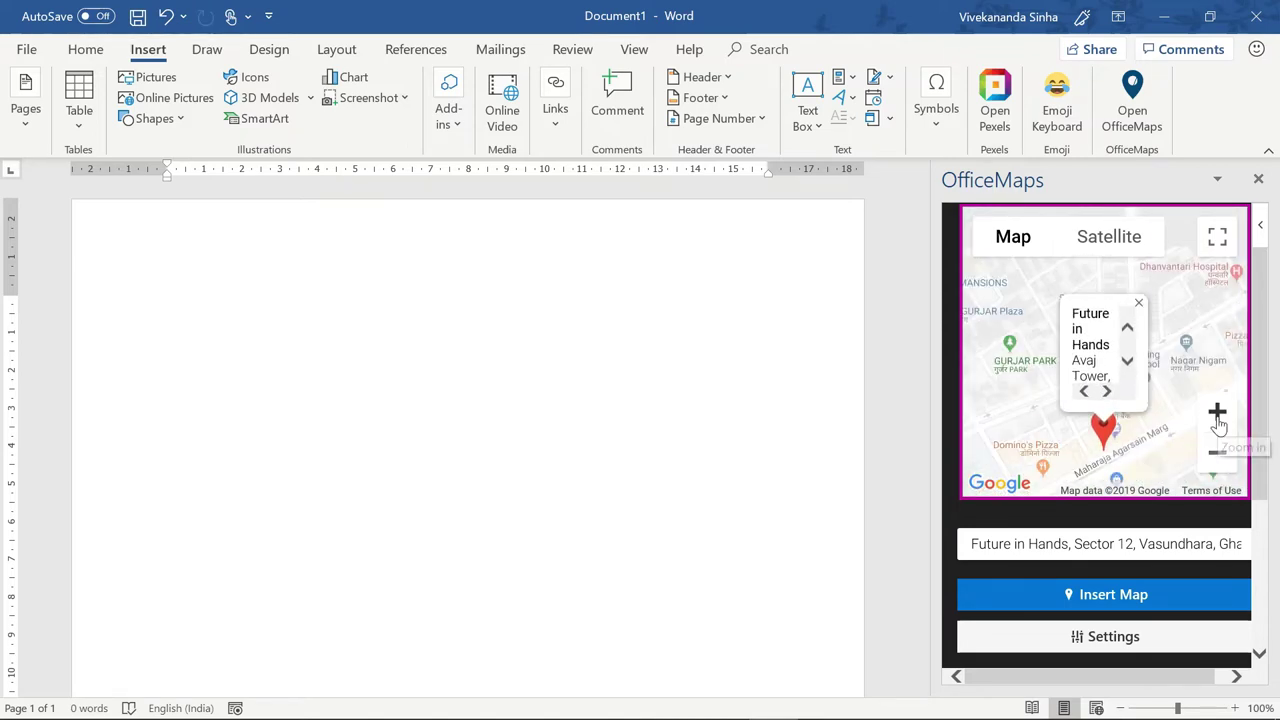
{"action": "left_click", "coordinate": [1218, 420]}
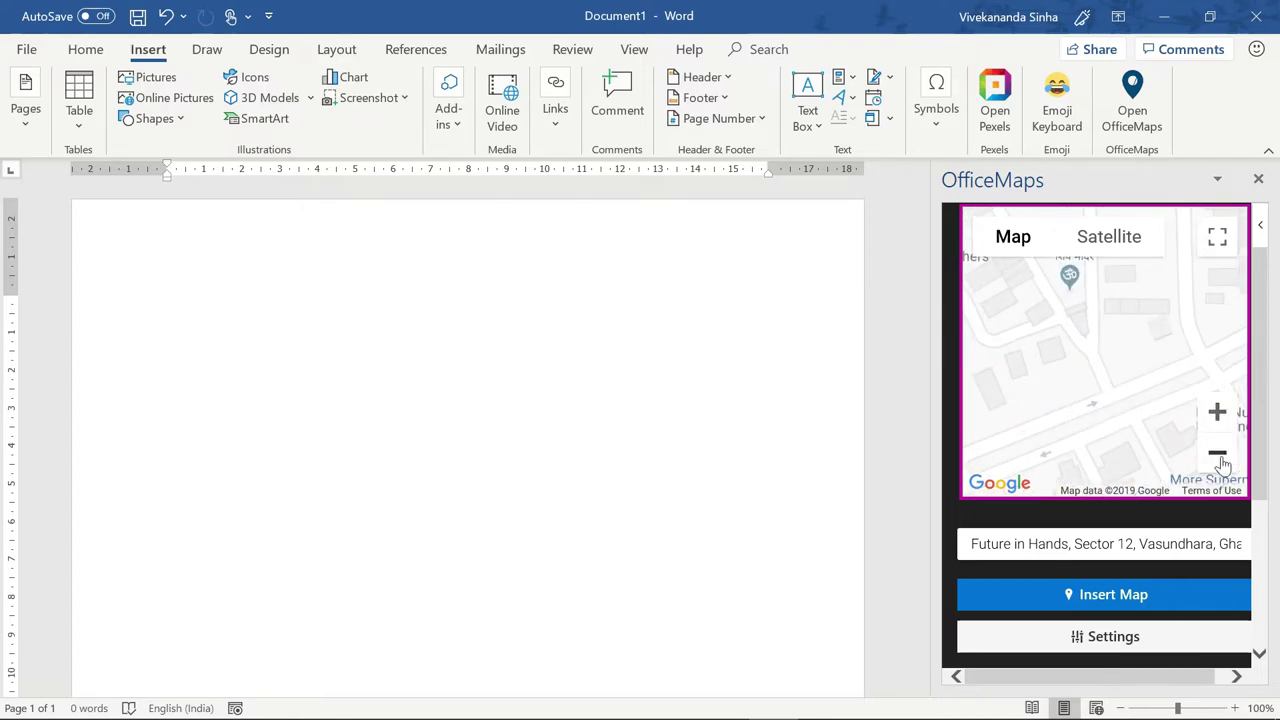
{"action": "left_click", "coordinate": [1217, 453]}
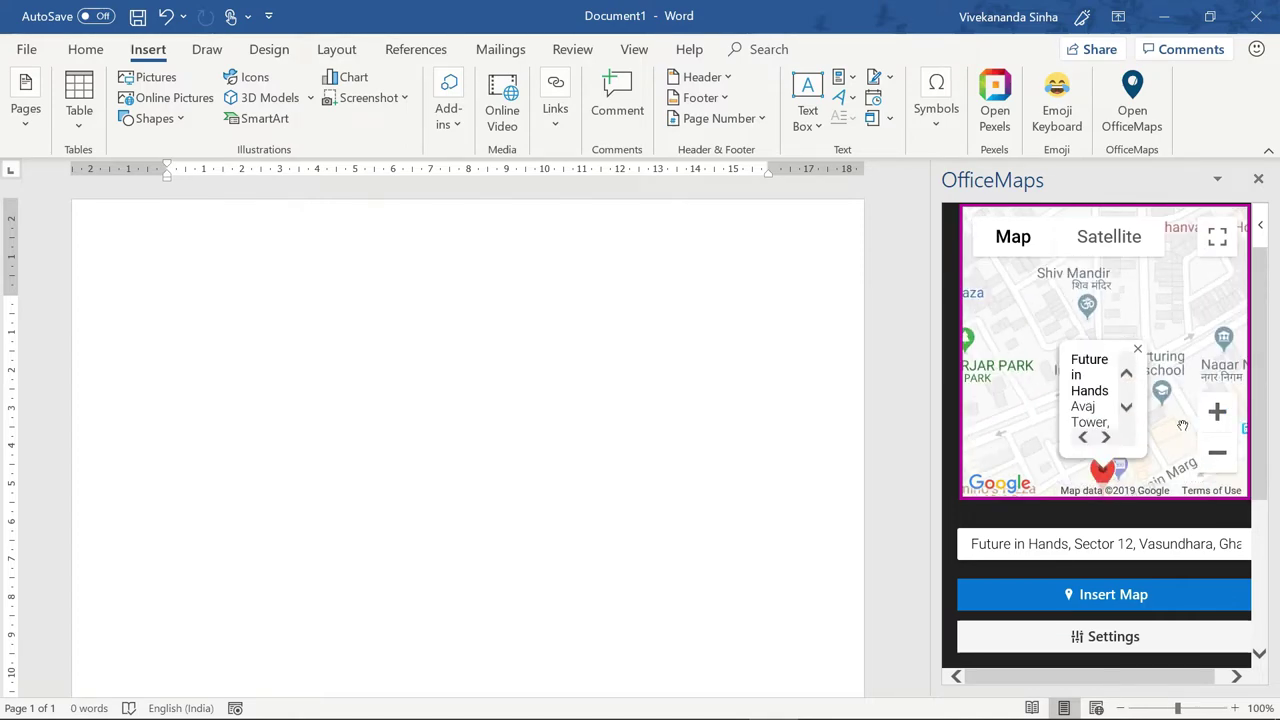
{"action": "left_click_drag", "start_coordinate": [1182, 424], "coordinate": [1173, 336]}
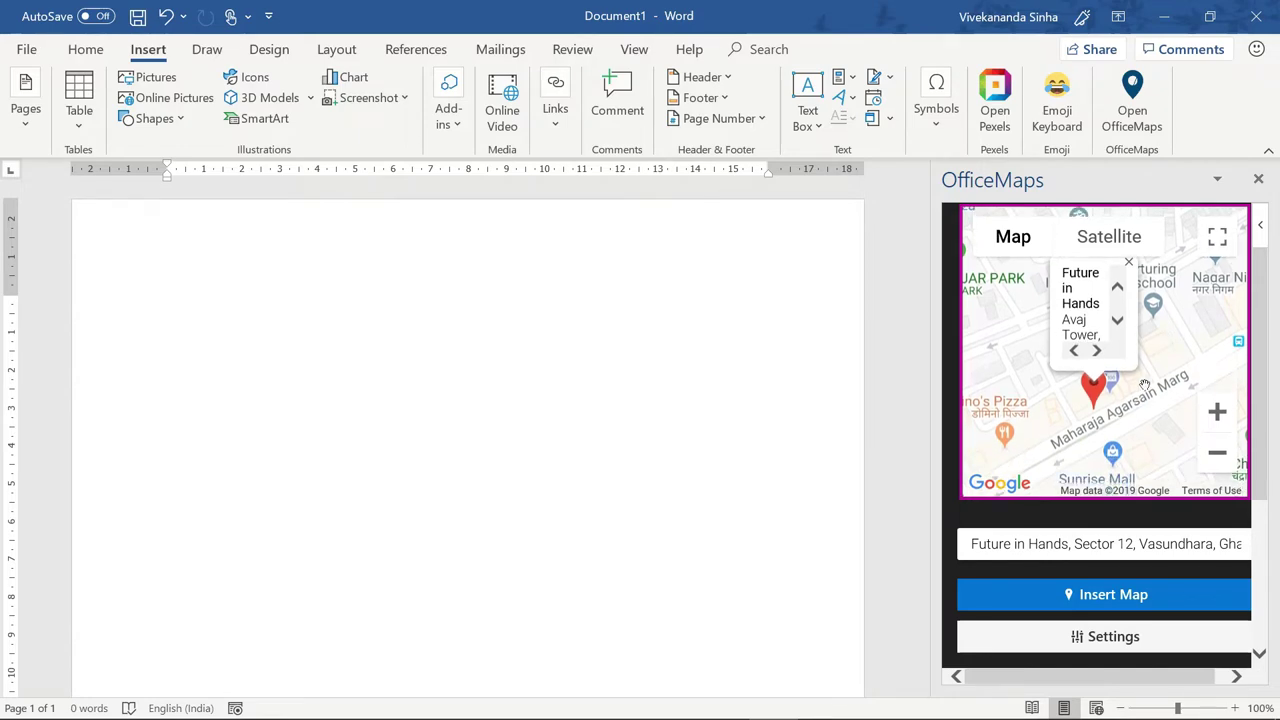
{"action": "left_click", "coordinate": [1092, 595]}
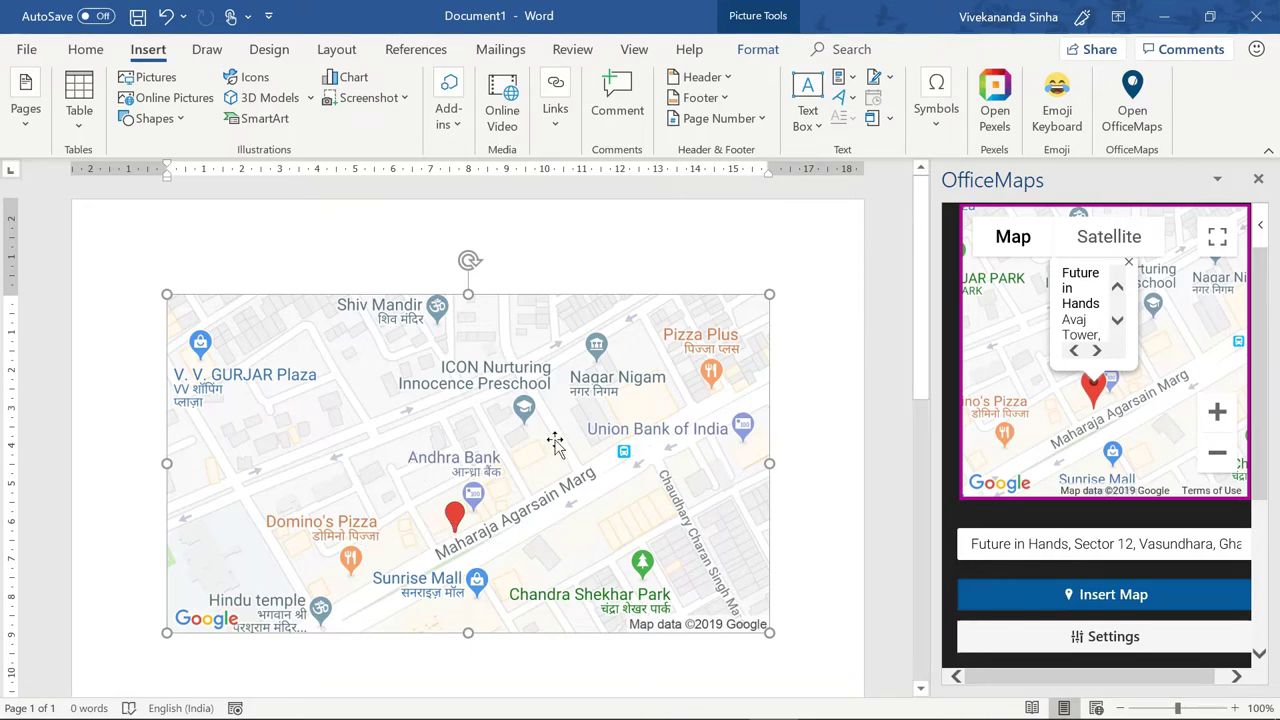
{"action": "key", "text": "Delete"}
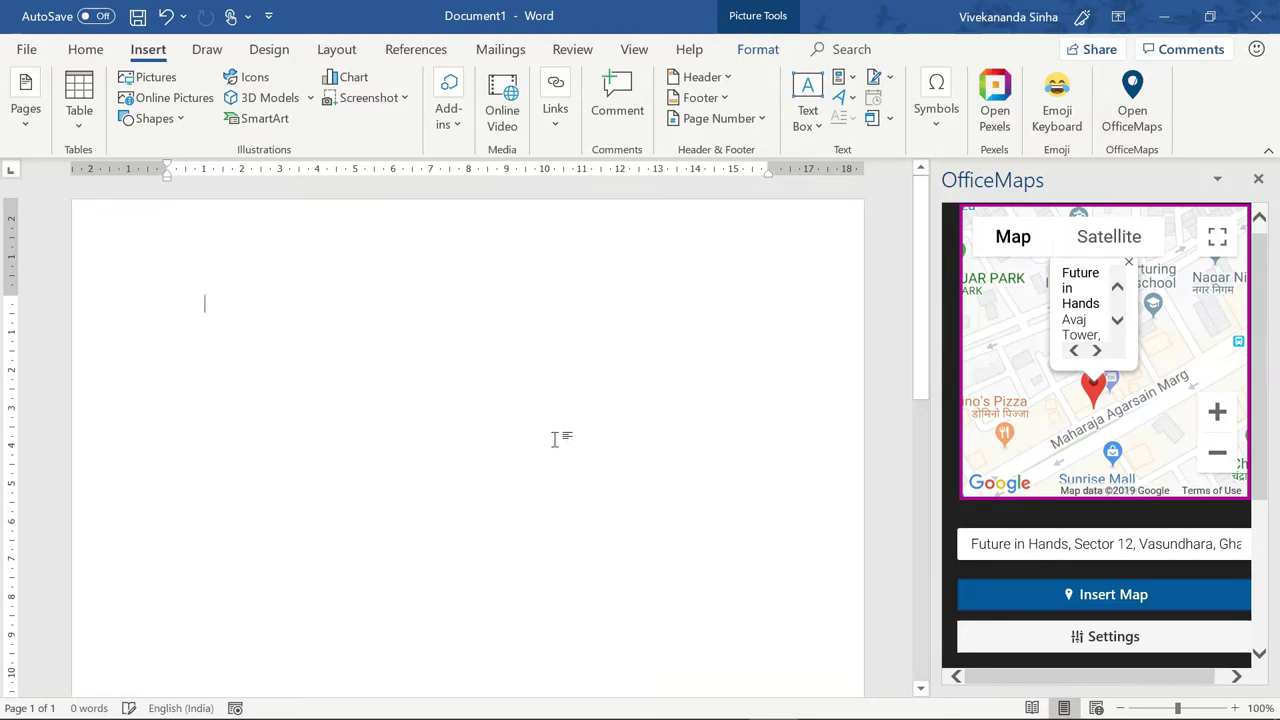
Set the OfficeMaps exported image to 4:3 Format map size and Normal marker size.
{"action": "left_click", "coordinate": [1068, 636]}
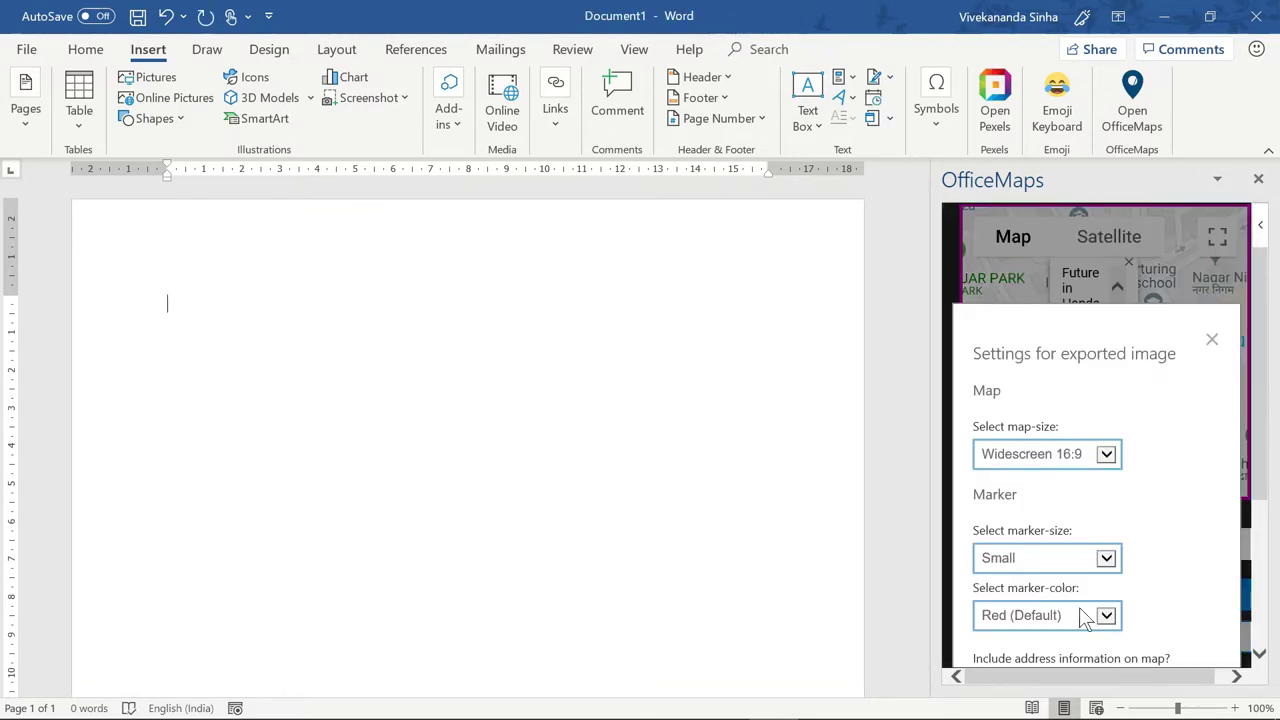
{"action": "left_click", "coordinate": [1029, 462]}
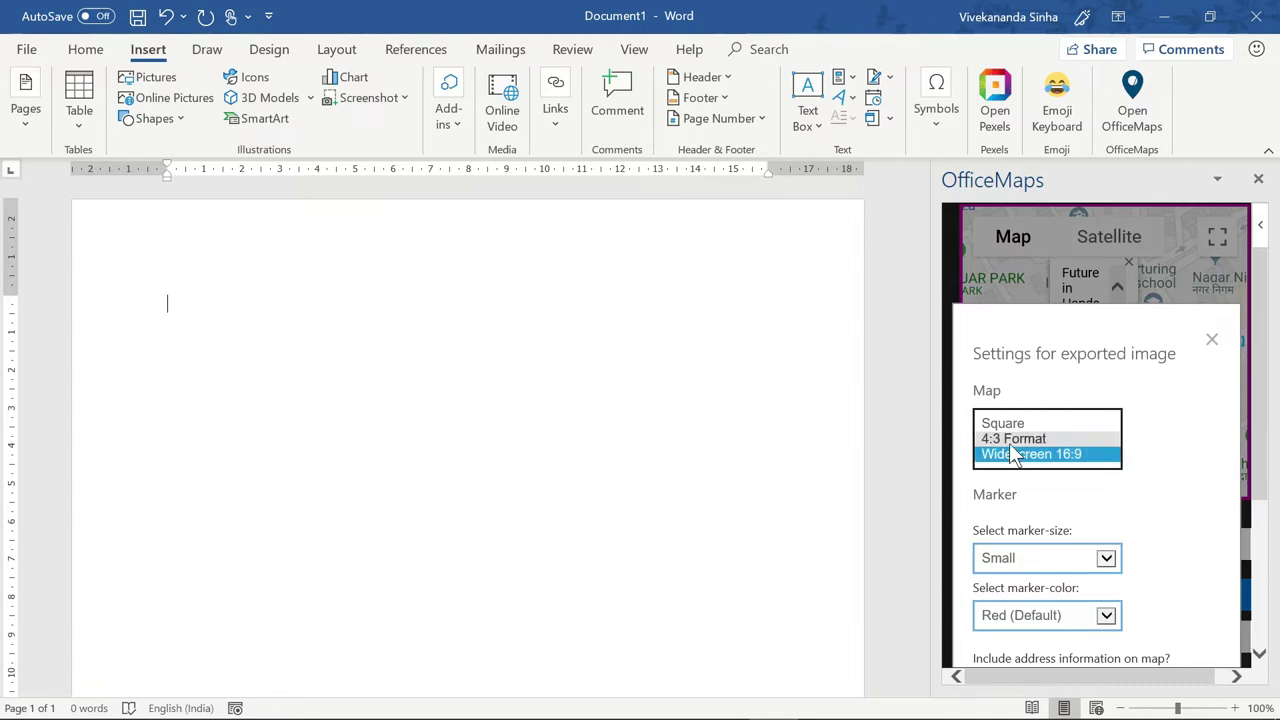
{"action": "left_click", "coordinate": [1014, 440]}
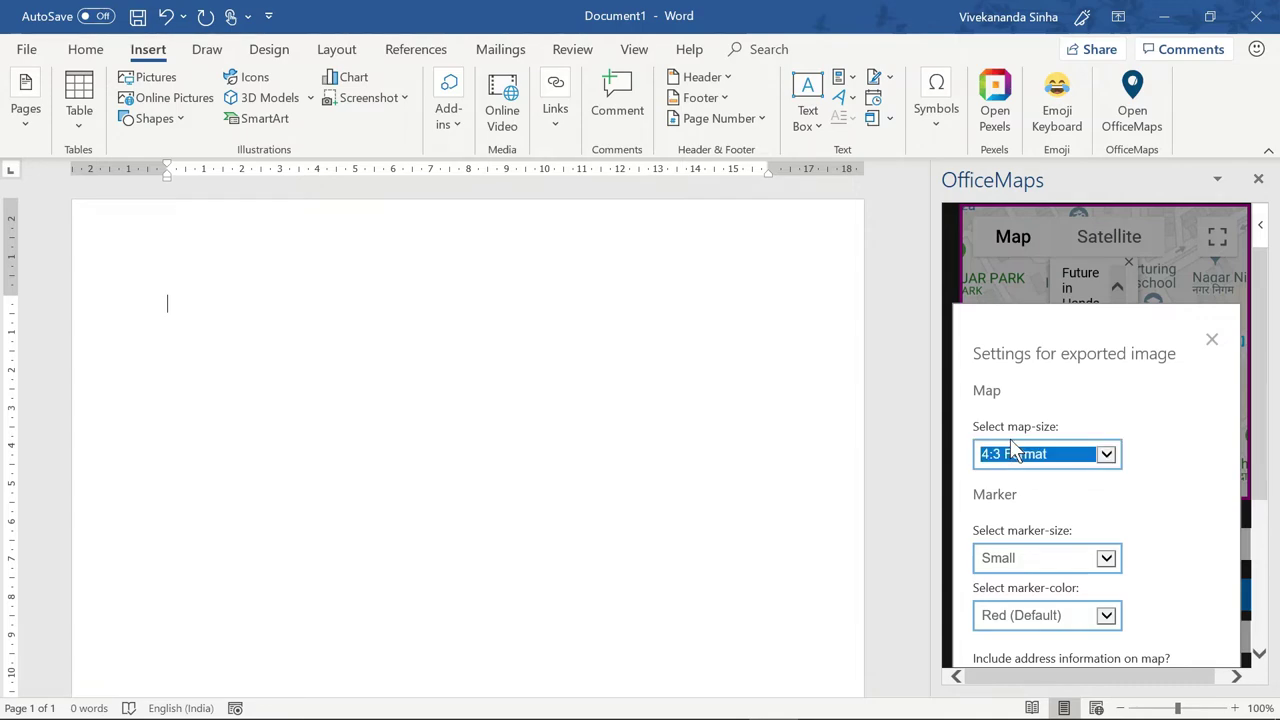
{"action": "left_click", "coordinate": [1100, 562]}
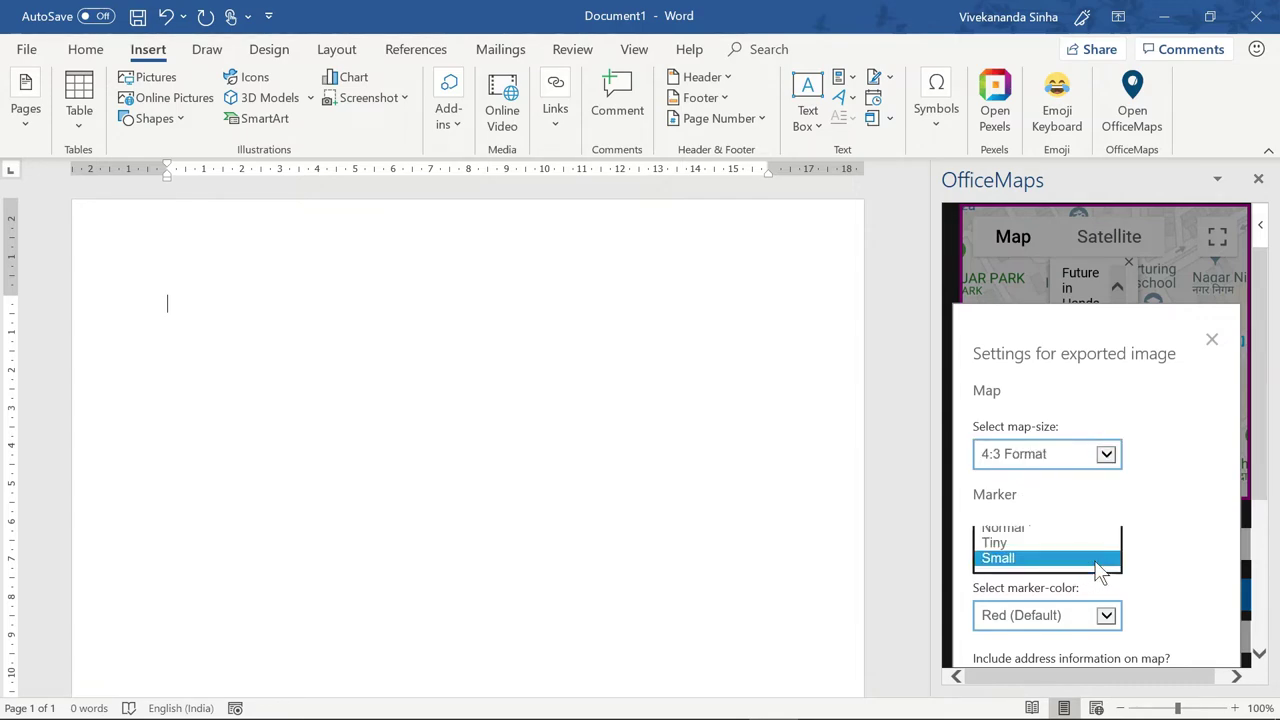
{"action": "left_click", "coordinate": [1005, 527]}
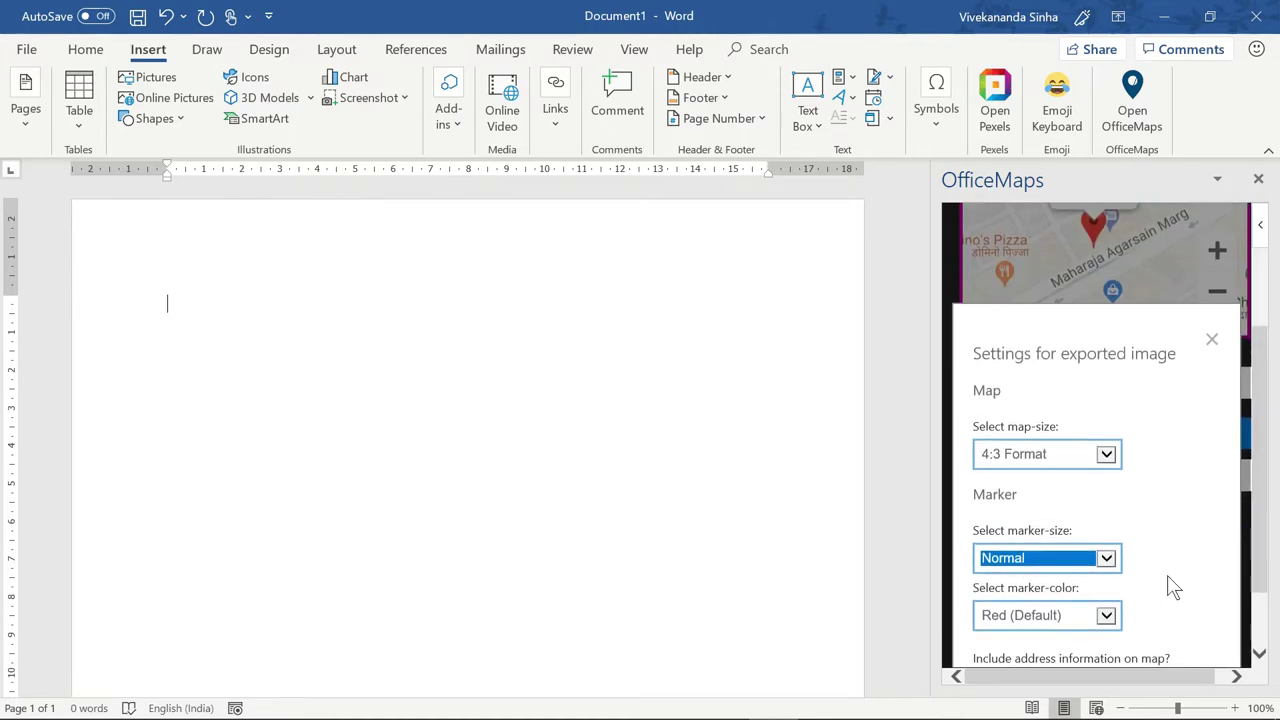
Replace the OfficeMaps address with 'dominos', picking Domino's Pizza in Sector 12, Vasundhara.
{"action": "left_click", "coordinate": [1210, 339]}
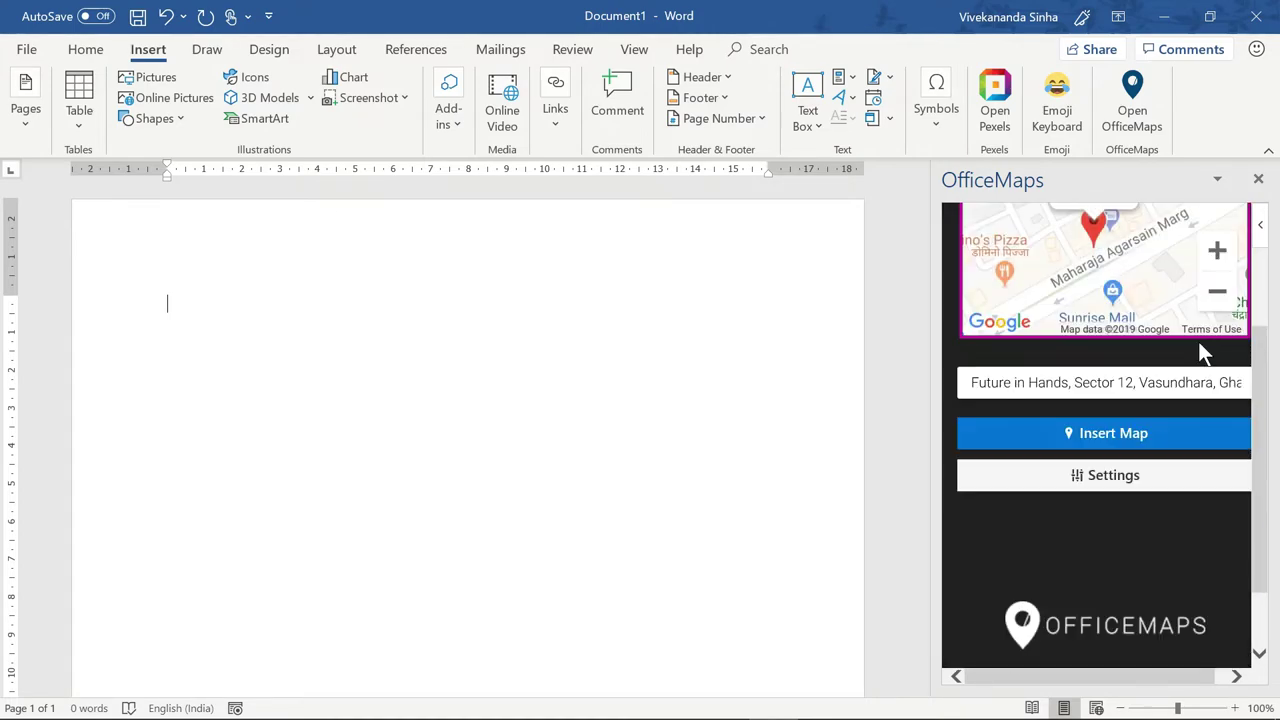
{"action": "triple_click", "coordinate": [1082, 390]}
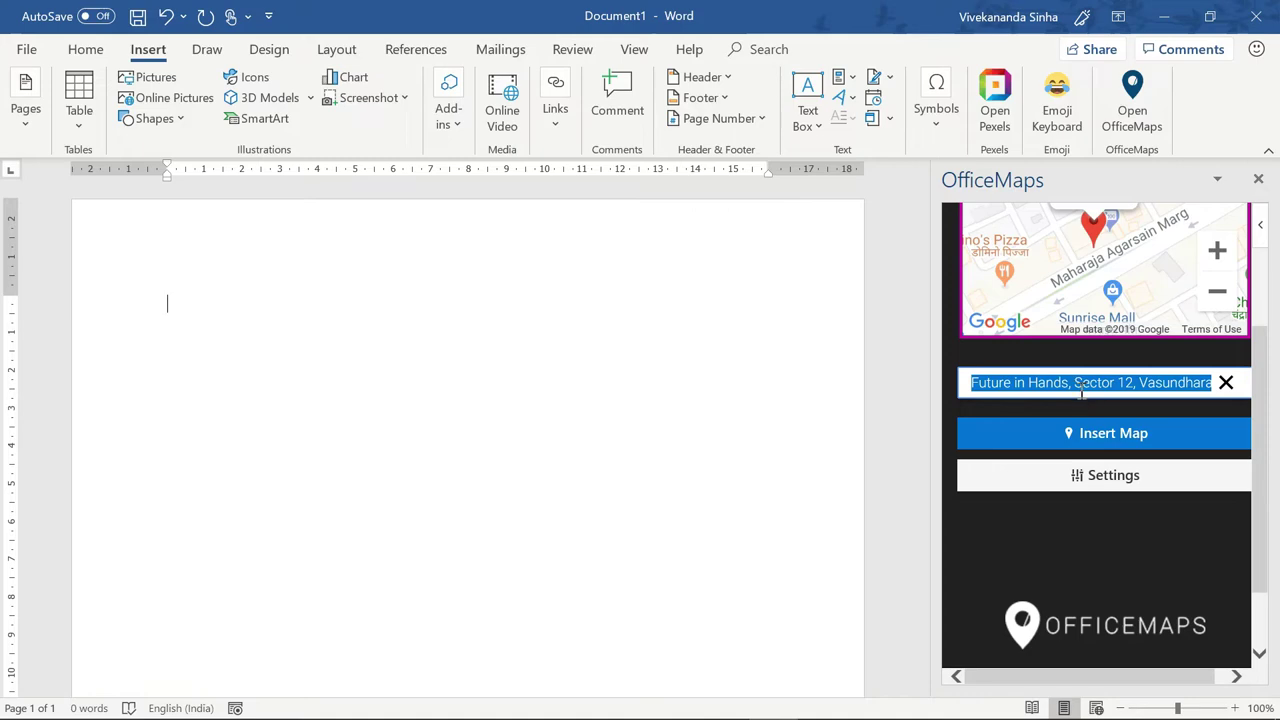
{"action": "type", "text": "dominos"}
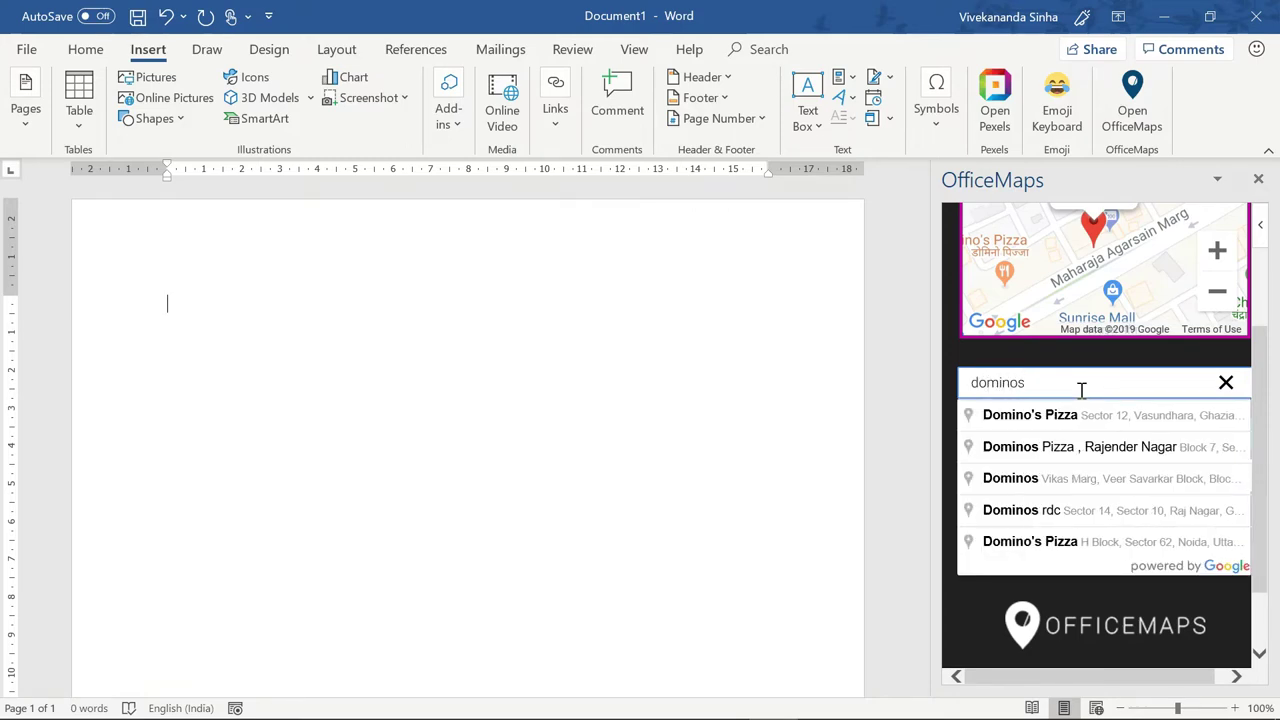
{"action": "left_click", "coordinate": [1124, 424]}
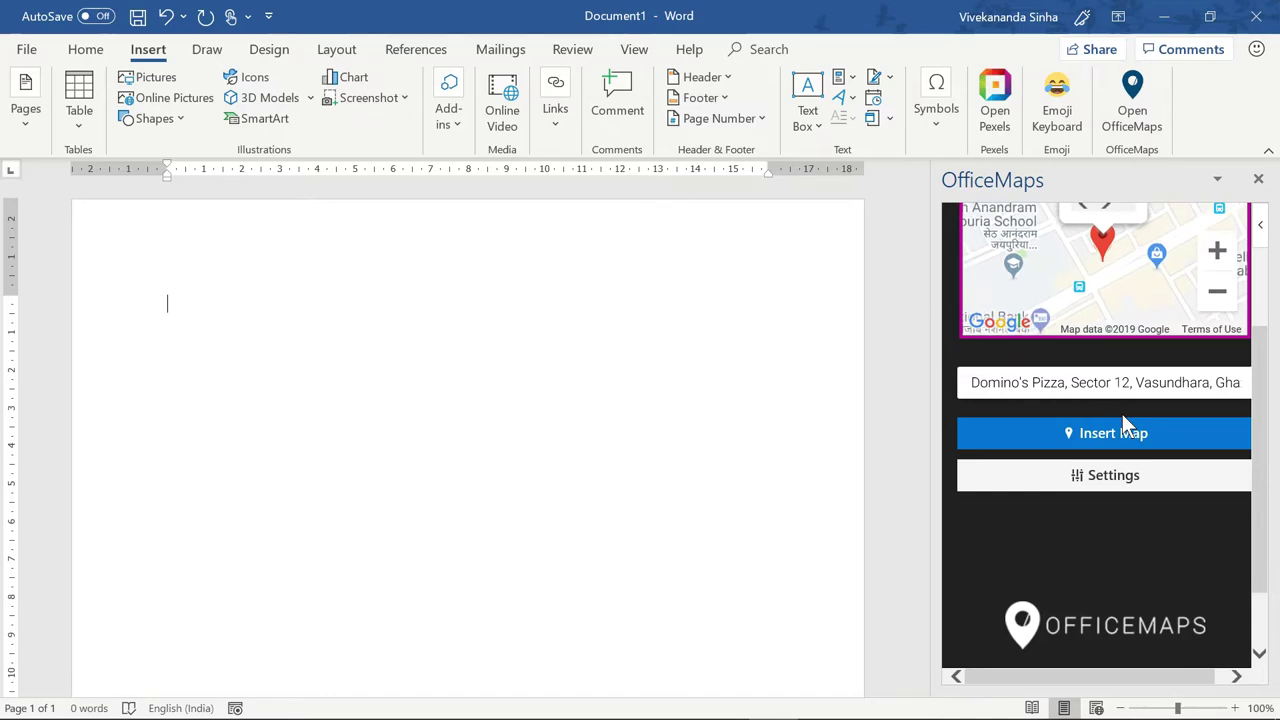
Insert the 4:3 Domino's Pizza street map into the page and select the picture.
{"action": "left_click", "coordinate": [1089, 441]}
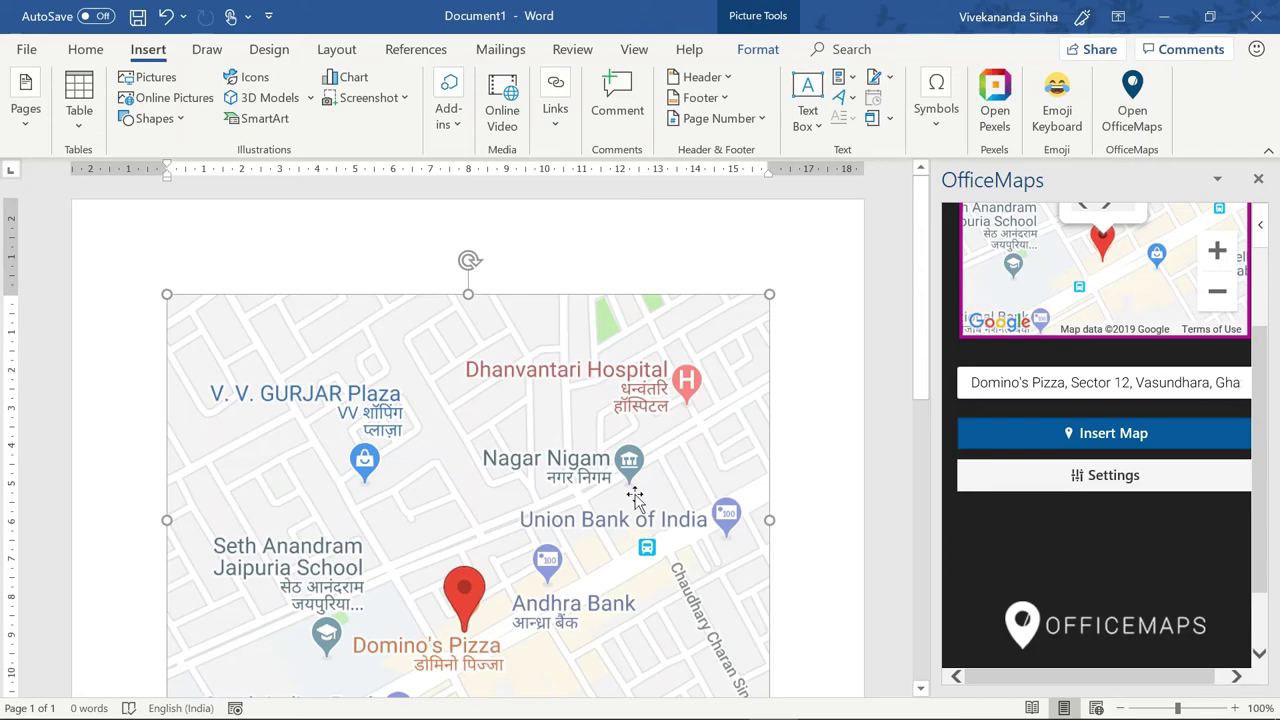
{"action": "scroll", "coordinate": [636, 497], "scroll_direction": "down", "scroll_amount": 1}
{"action": "scroll", "coordinate": [636, 497], "scroll_direction": "down", "scroll_amount": 1}
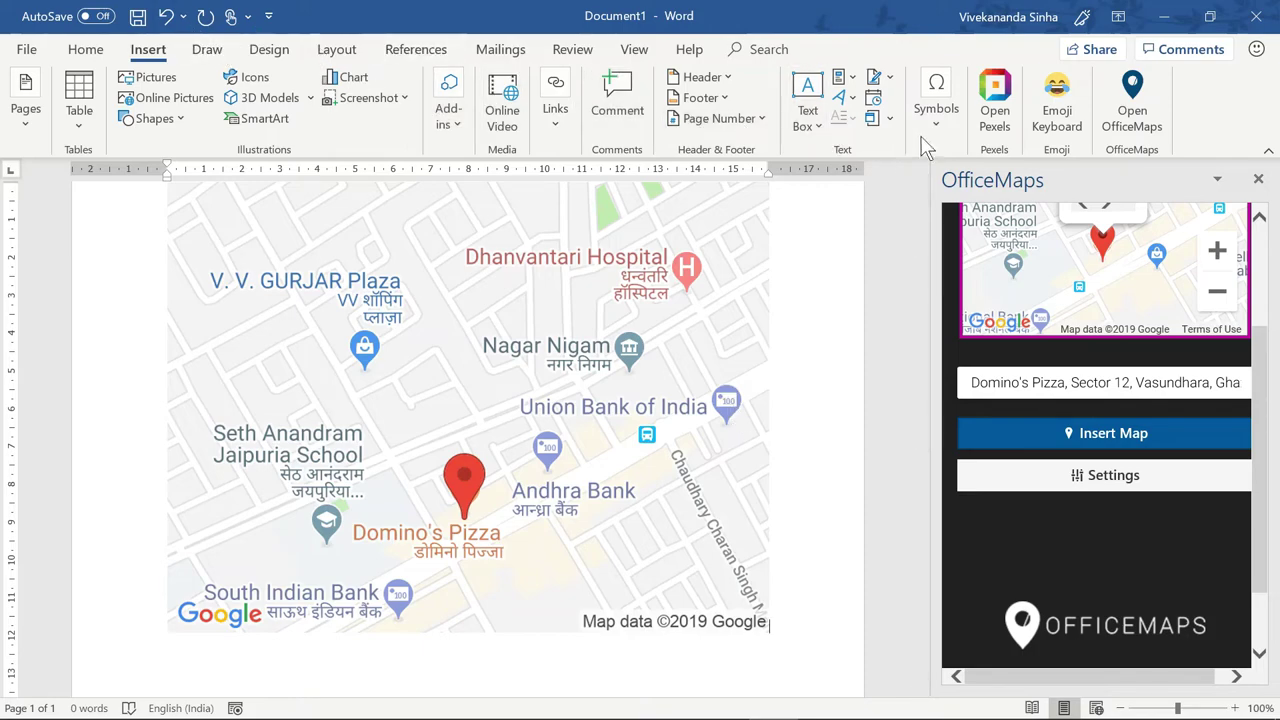
{"action": "left_click", "coordinate": [634, 495]}
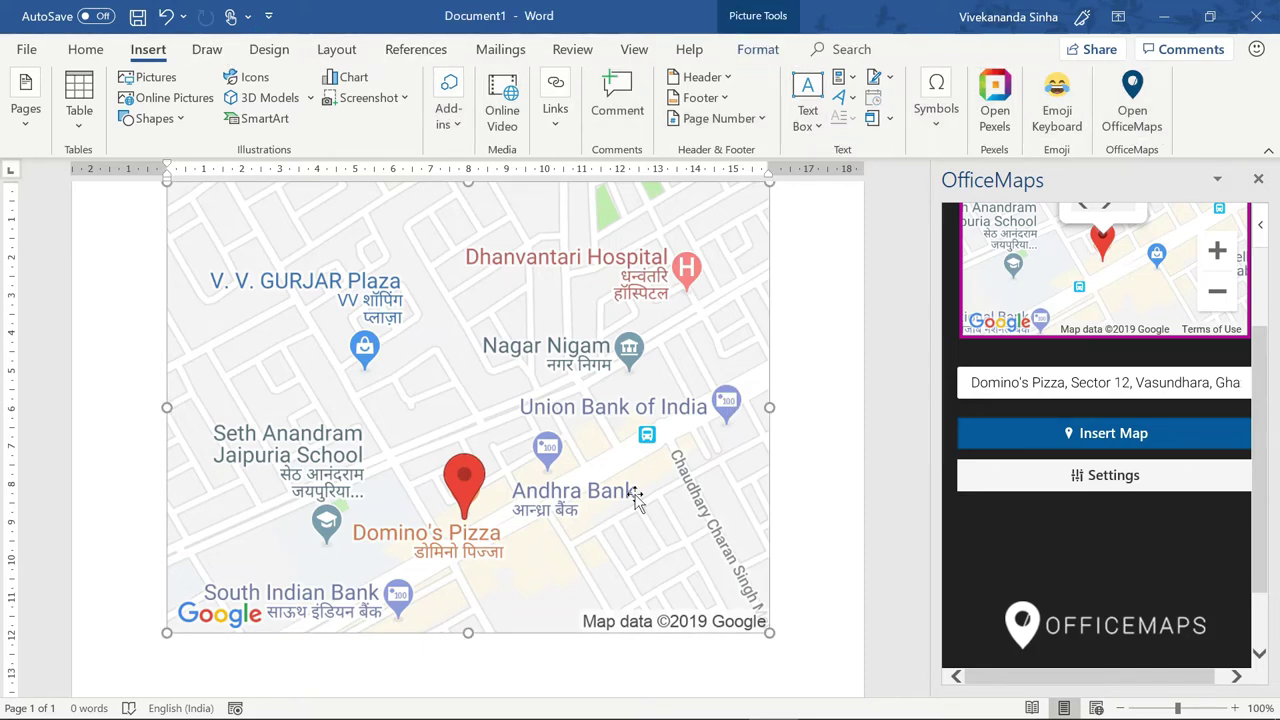